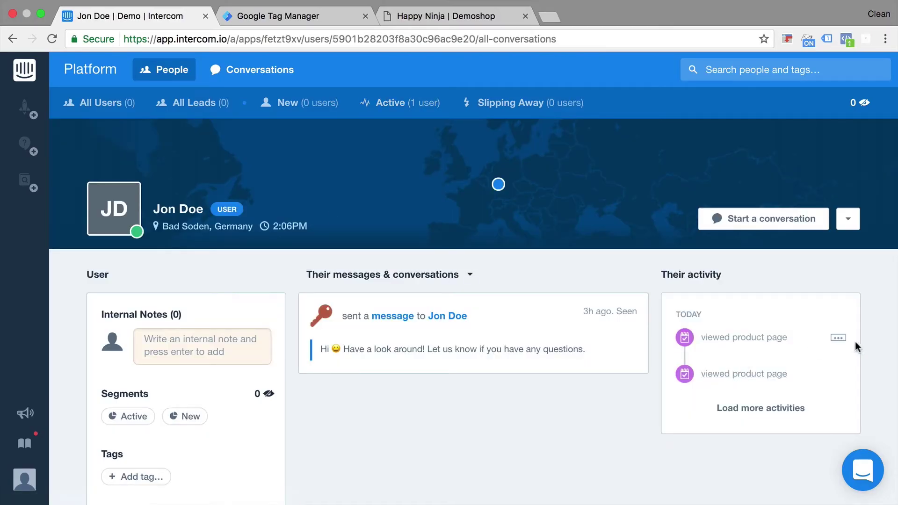
Step: Check the activity item's page path, then reopen the demo user's Intercom profile
{"action": "left_click", "coordinate": [839, 340]}
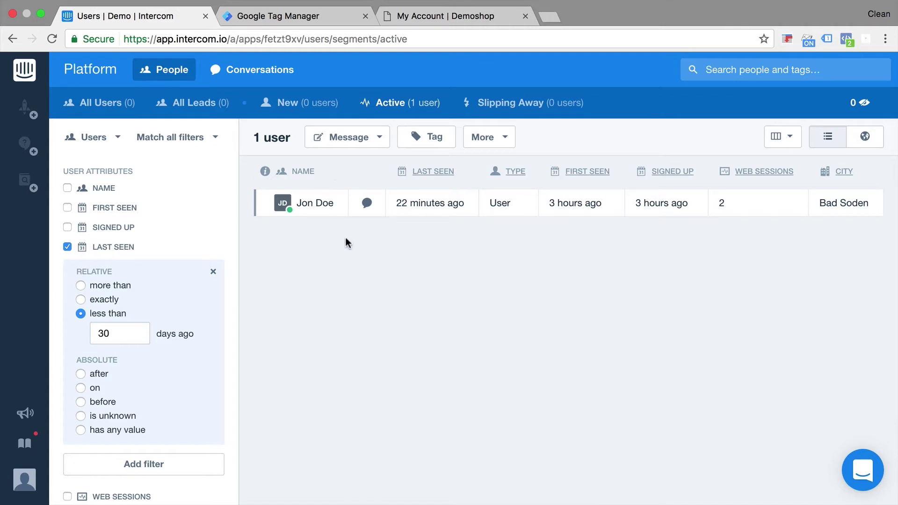
{"action": "left_click", "coordinate": [413, 18]}
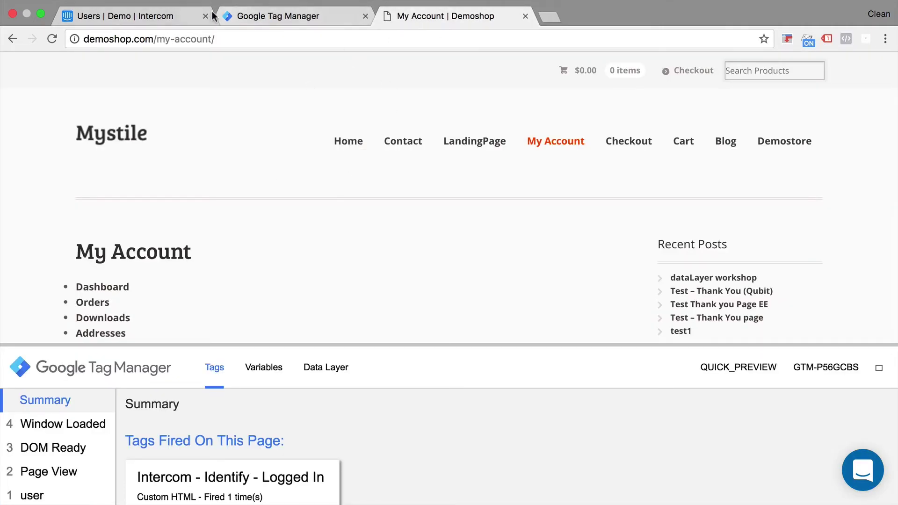
{"action": "left_click", "coordinate": [173, 17]}
{"action": "left_click", "coordinate": [318, 204]}
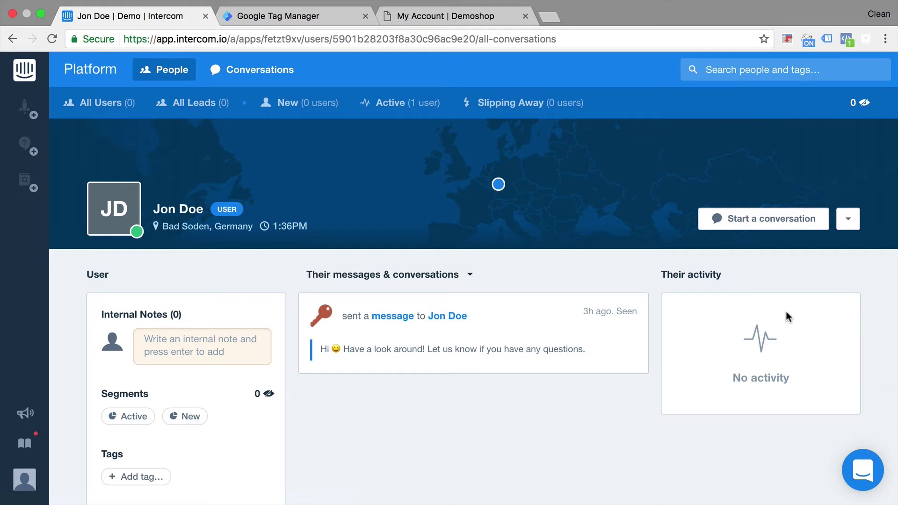
Step: Open the Add custom events guide from the Intercom Setup Guide
{"action": "left_click", "coordinate": [24, 441]}
{"action": "scroll", "coordinate": [201, 372], "scroll_direction": "down", "scroll_amount": 15}
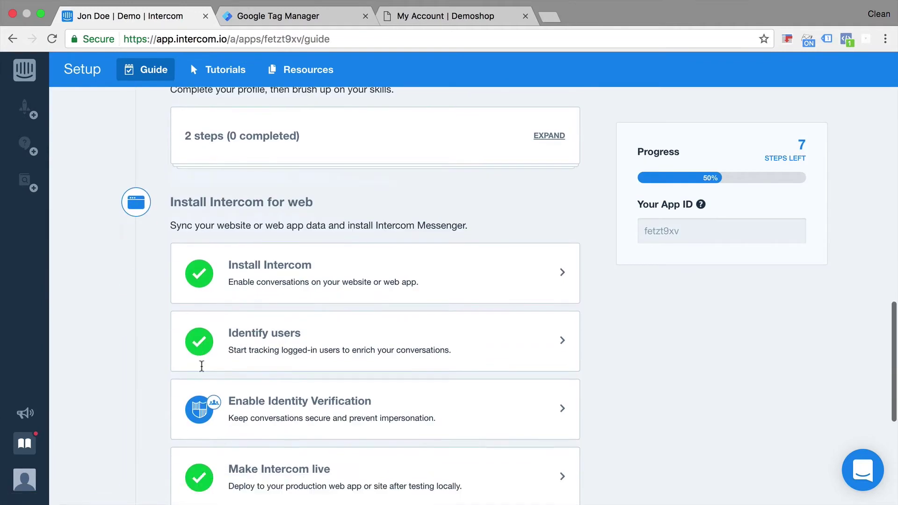
{"action": "scroll", "coordinate": [203, 372], "scroll_direction": "down", "scroll_amount": 4}
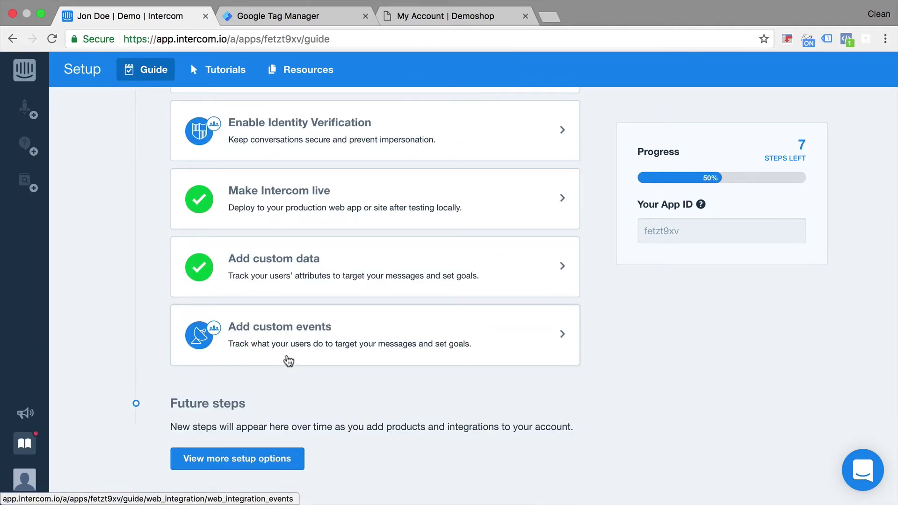
{"action": "left_click", "coordinate": [289, 359]}
{"action": "scroll", "coordinate": [289, 352], "scroll_direction": "down", "scroll_amount": 4}
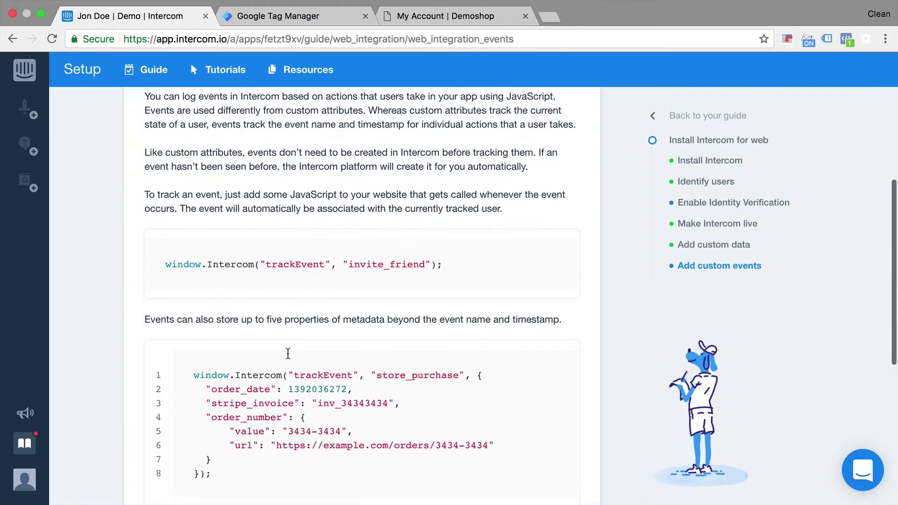
{"action": "scroll", "coordinate": [288, 353], "scroll_direction": "down", "scroll_amount": 1}
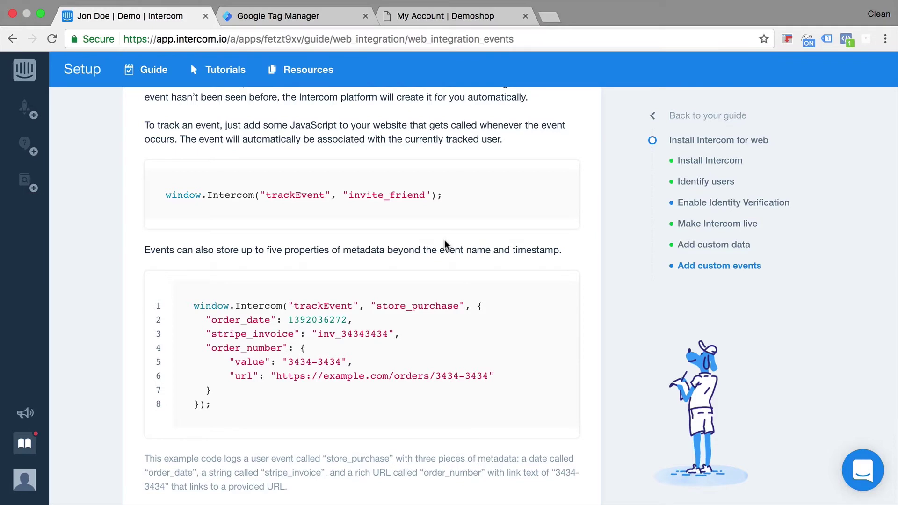
Step: Copy the guide's one-line trackEvent example code
{"action": "mouse_move", "coordinate": [389, 224]}
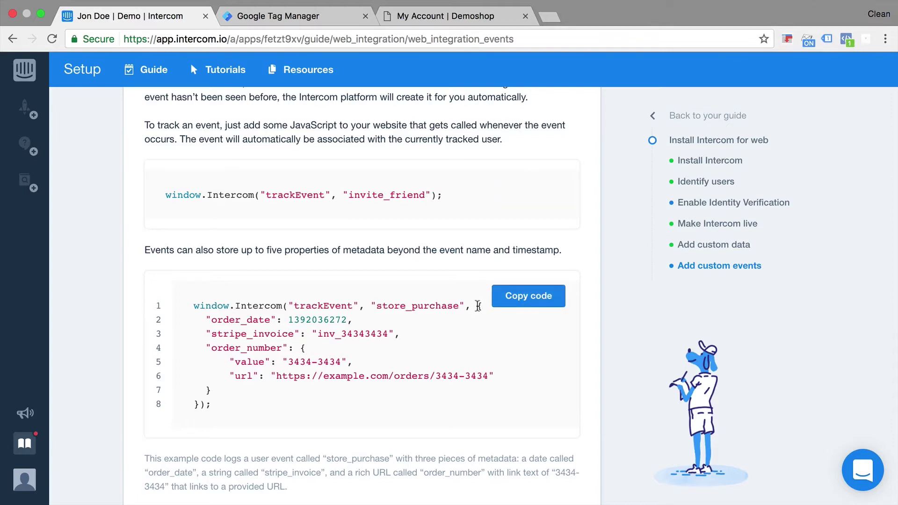
{"action": "left_click_drag", "start_coordinate": [477, 307], "coordinate": [480, 388]}
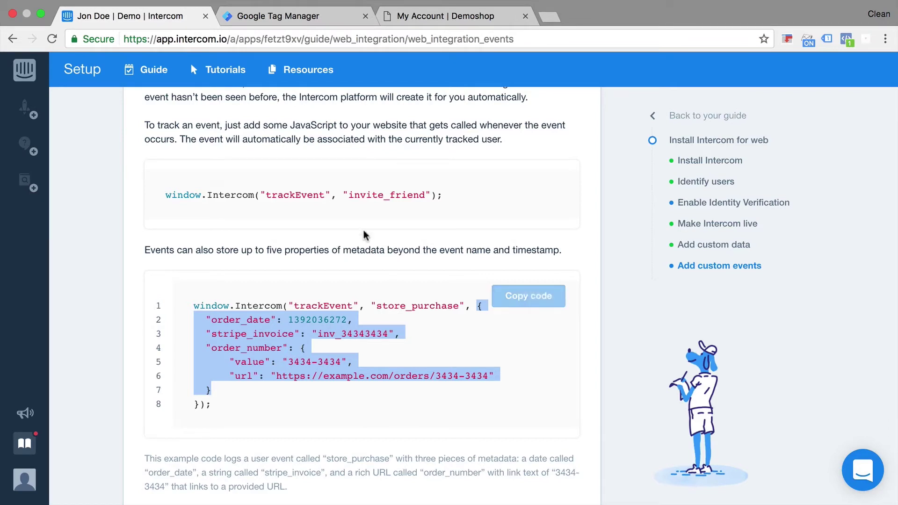
{"action": "left_click", "coordinate": [465, 195]}
{"action": "left_click", "coordinate": [508, 189]}
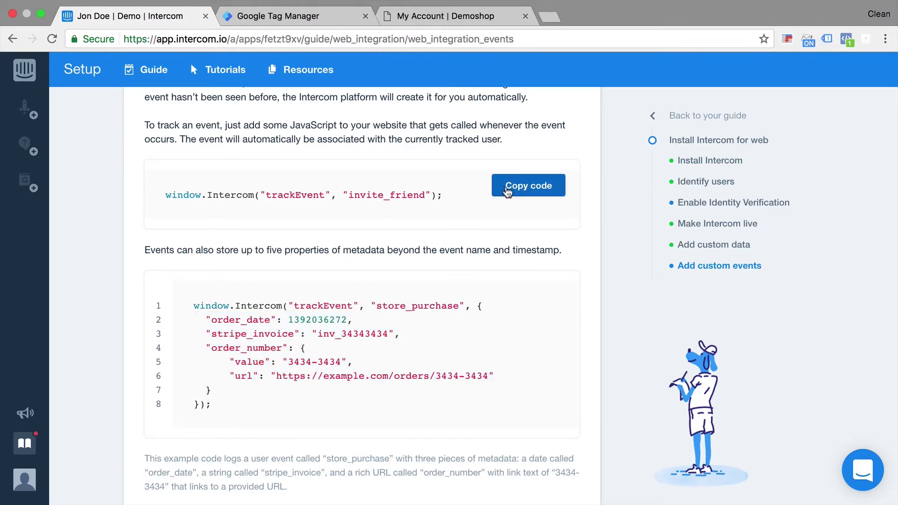
Step: Go from the Demoshop home page to the Flying Ninja product and highlight 'product' in its URL
{"action": "left_click", "coordinate": [425, 11]}
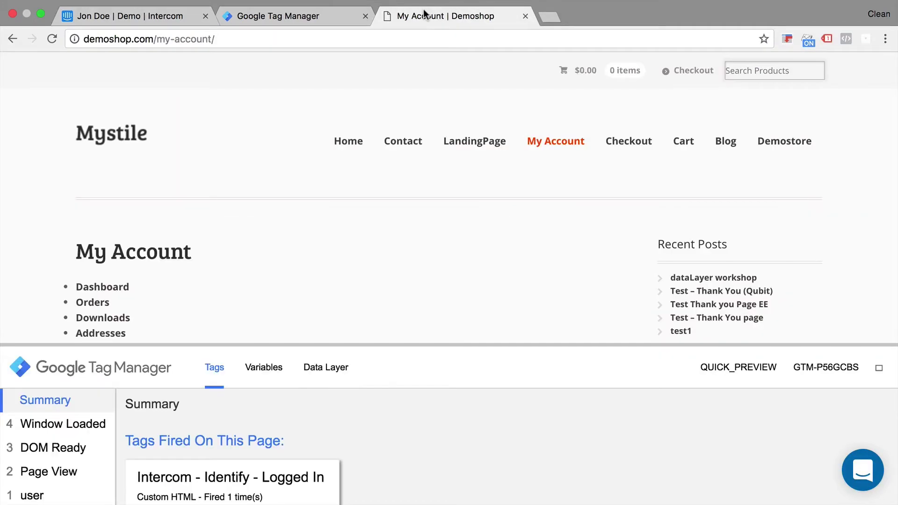
{"action": "left_click", "coordinate": [351, 140]}
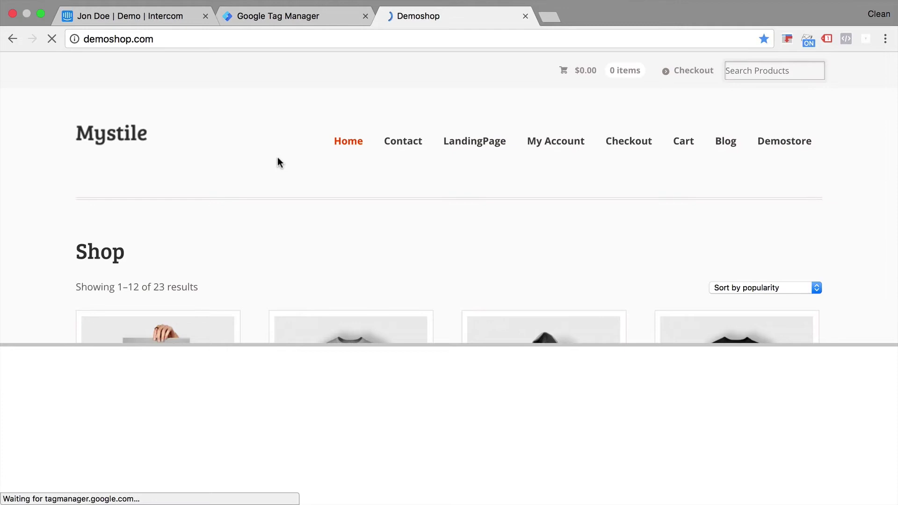
{"action": "scroll", "coordinate": [278, 159], "scroll_direction": "down", "scroll_amount": 3}
{"action": "left_click", "coordinate": [170, 230]}
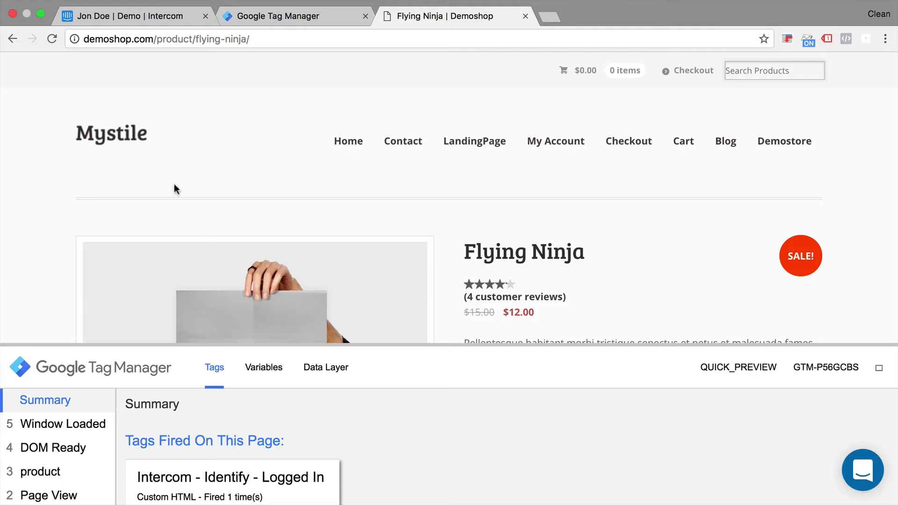
{"action": "left_click_drag", "start_coordinate": [155, 40], "coordinate": [191, 43]}
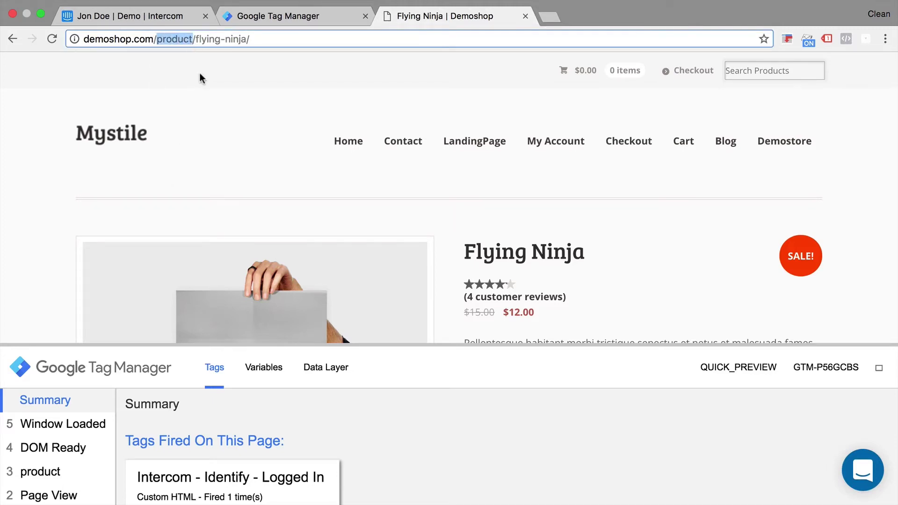
Step: Create a new Custom HTML tag named 'Intercom - Event - Product views'
{"action": "left_click", "coordinate": [295, 18]}
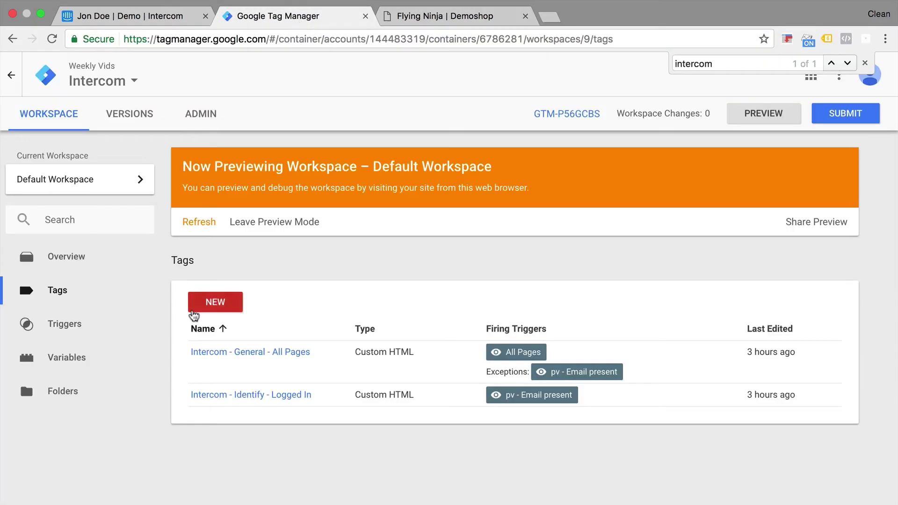
{"action": "left_click", "coordinate": [215, 302]}
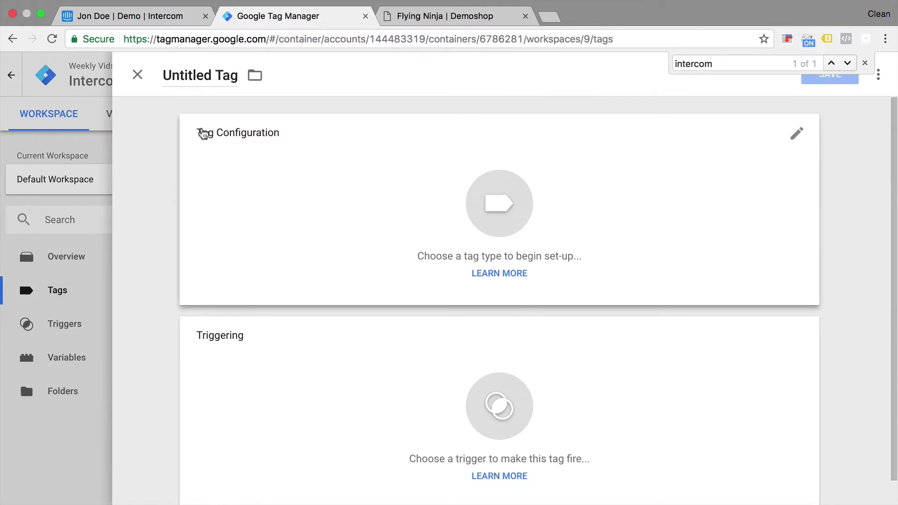
{"action": "left_click", "coordinate": [183, 73]}
{"action": "type", "text": "Interco"}
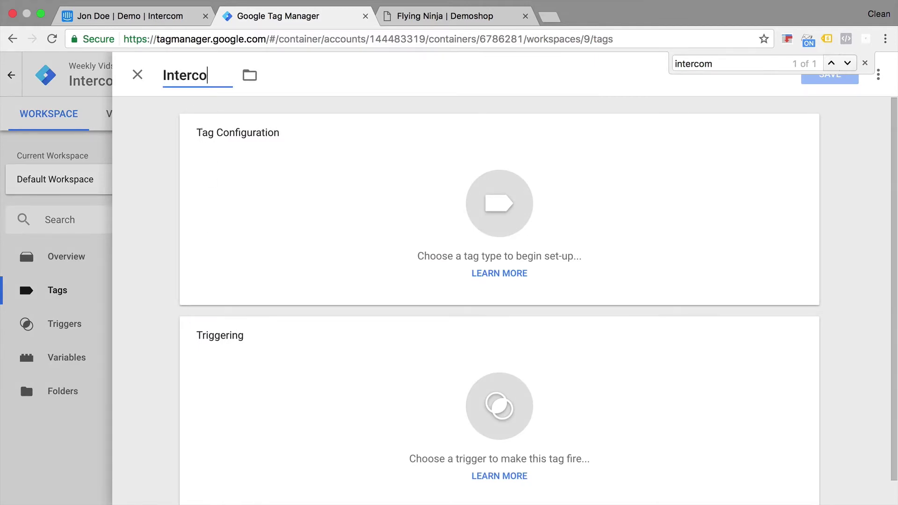
{"action": "type", "text": "m - Event -"}
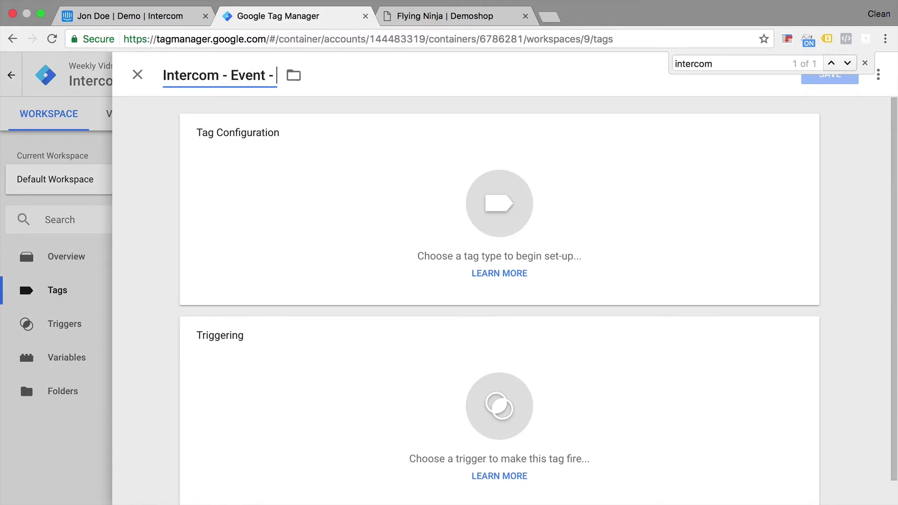
{"action": "type", "text": " Product views"}
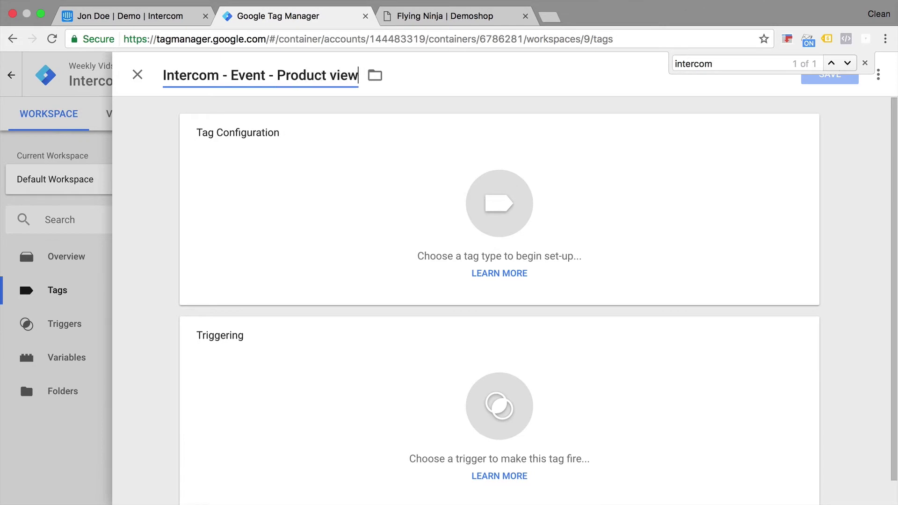
{"action": "left_click", "coordinate": [314, 243]}
{"action": "scroll", "coordinate": [604, 265], "scroll_direction": "down", "scroll_amount": 5}
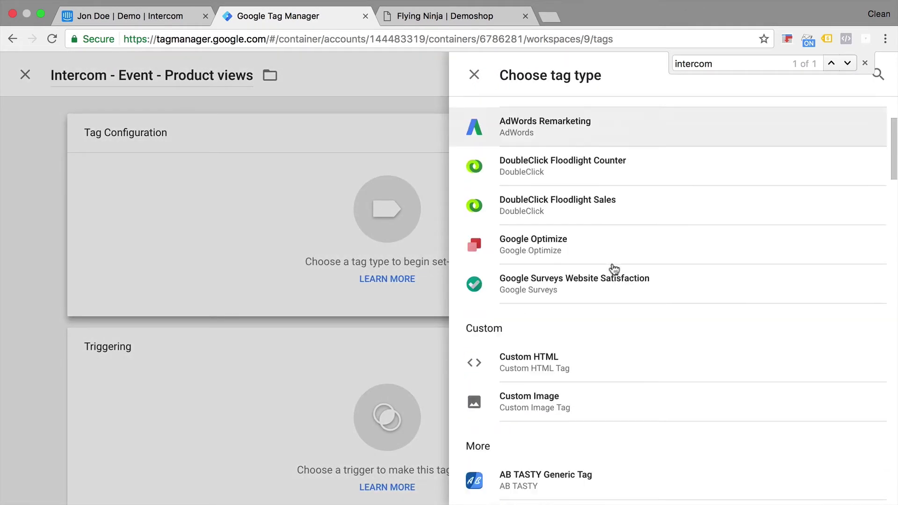
{"action": "left_click", "coordinate": [583, 314]}
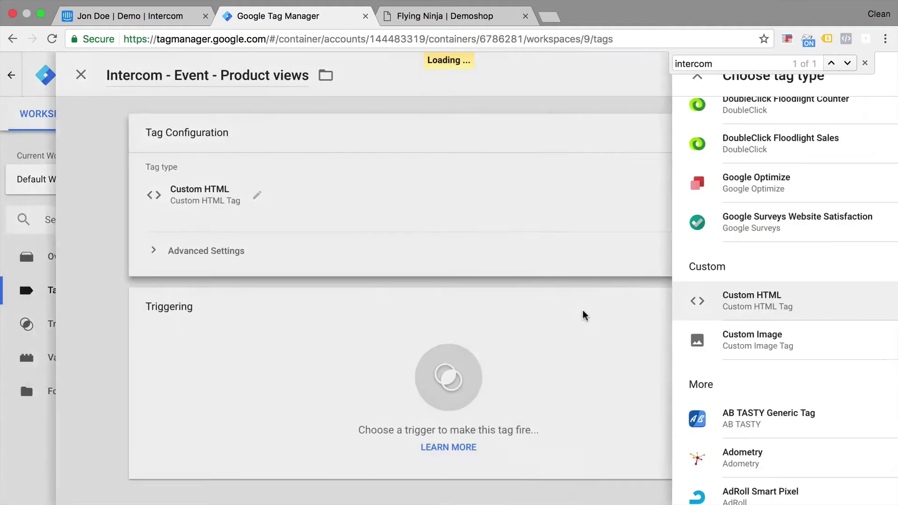
Step: Paste the trackEvent code inside script tags and rename the event to 'viewed product page'
{"action": "type", "text": "window.Intercom(\"trackEvent\", \"invite_friend\");"}
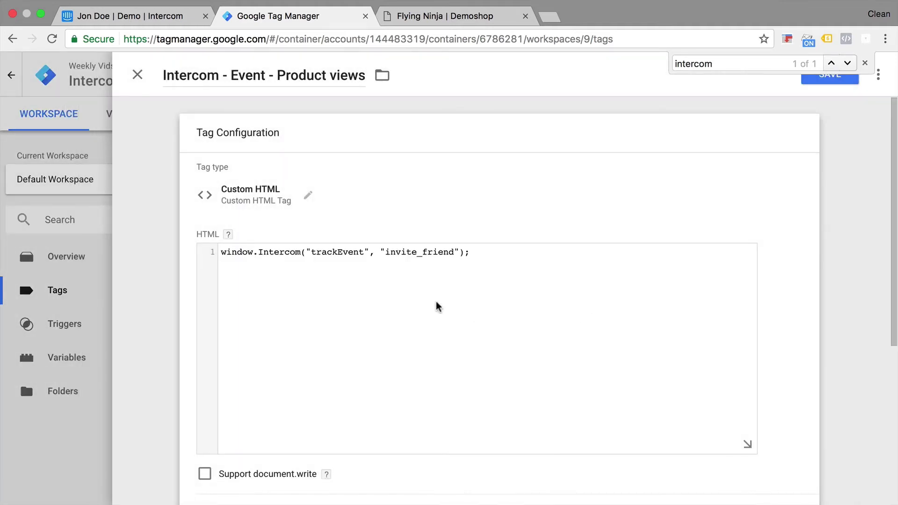
{"action": "left_click", "coordinate": [222, 255]}
{"action": "key", "text": "Return"}
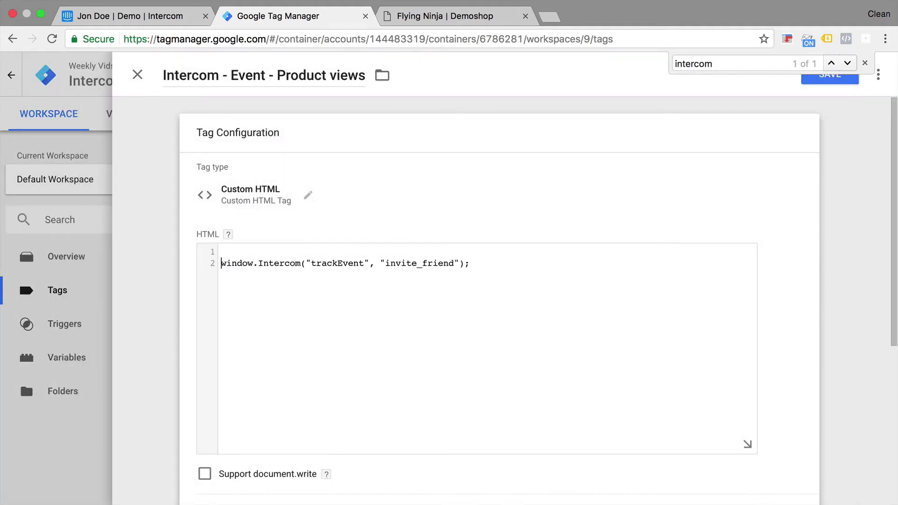
{"action": "type", "text": "<script>"}
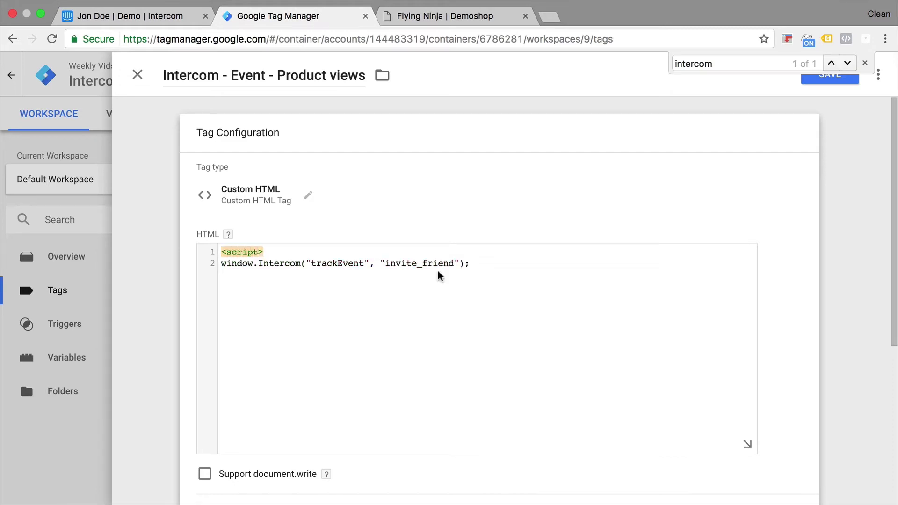
{"action": "left_click", "coordinate": [441, 276]}
{"action": "key", "text": "Return"}
{"action": "type", "text": "</script>"}
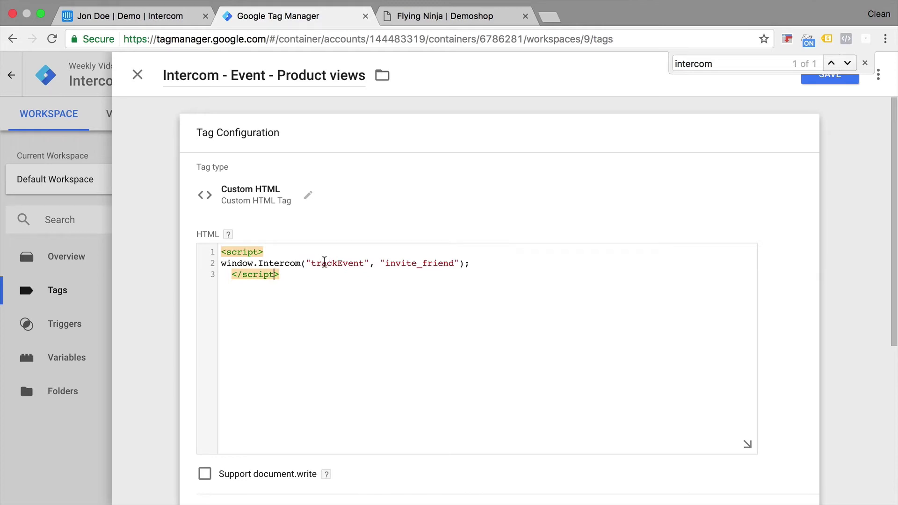
{"action": "left_click_drag", "start_coordinate": [385, 265], "coordinate": [455, 260]}
{"action": "type", "text": "viewed "}
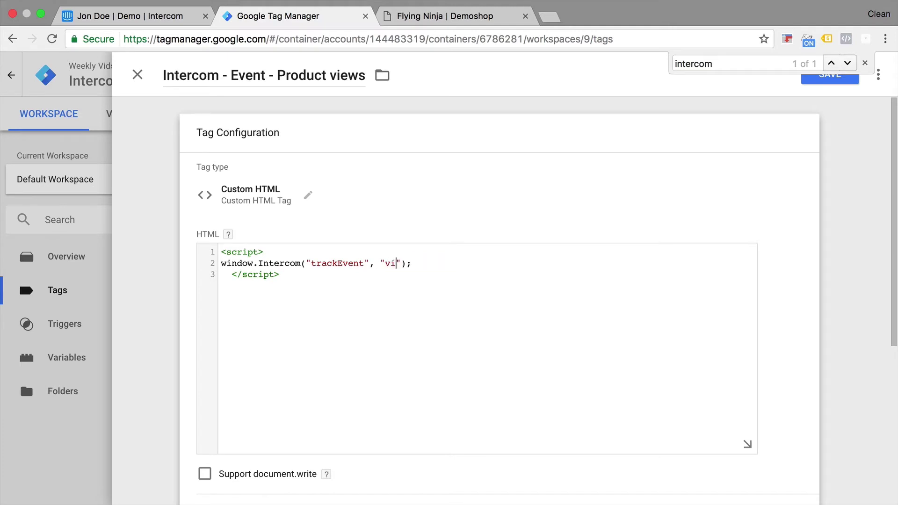
{"action": "type", "text": "product page"}
{"action": "scroll", "coordinate": [174, 294], "scroll_direction": "down", "scroll_amount": 4}
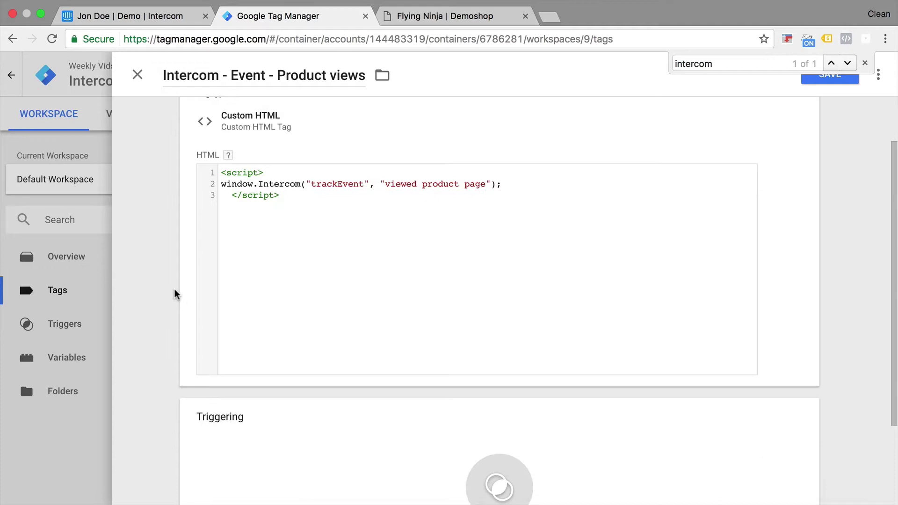
{"action": "scroll", "coordinate": [268, 305], "scroll_direction": "up", "scroll_amount": 4}
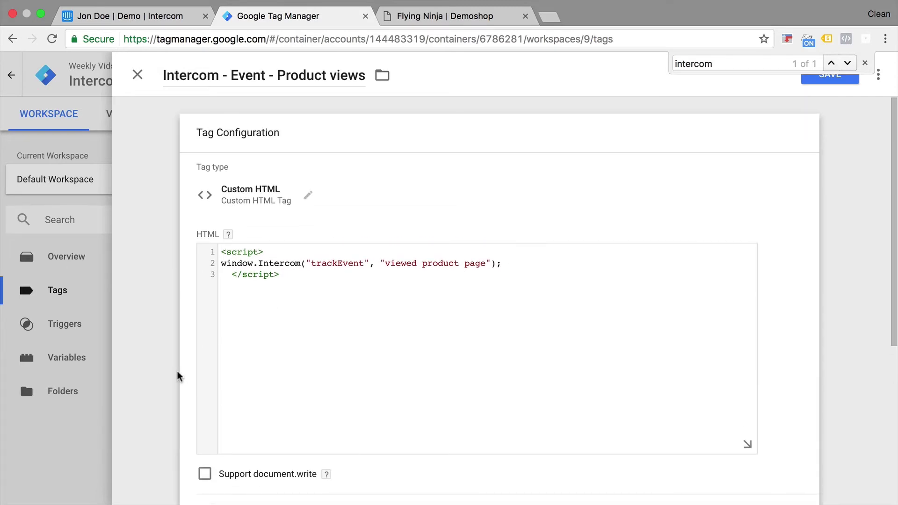
{"action": "scroll", "coordinate": [178, 376], "scroll_direction": "down", "scroll_amount": 5}
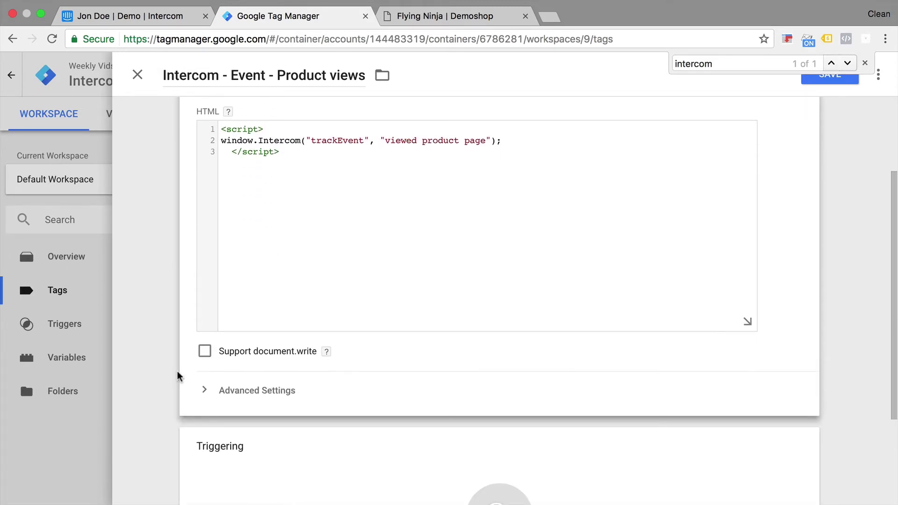
Step: Set the Product views tag's firing priority to 1 under Advanced Settings
{"action": "left_click", "coordinate": [203, 385]}
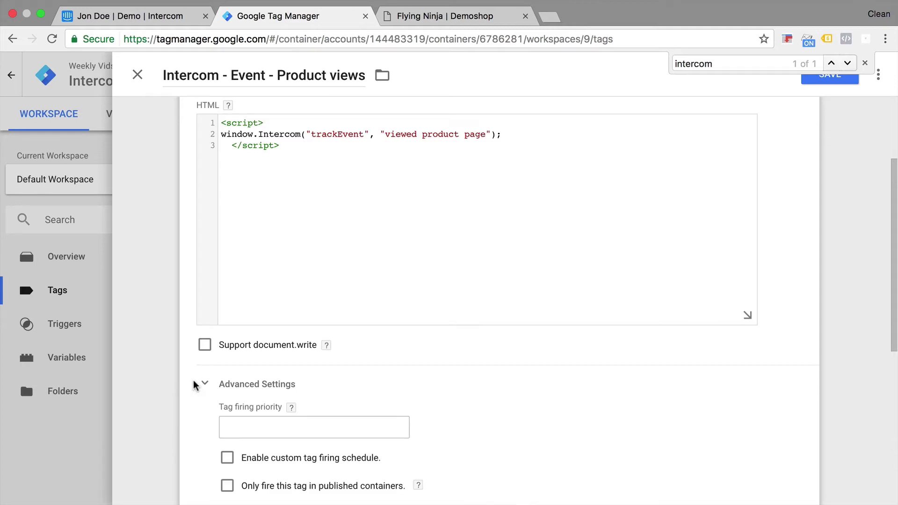
{"action": "scroll", "coordinate": [195, 385], "scroll_direction": "down", "scroll_amount": 3}
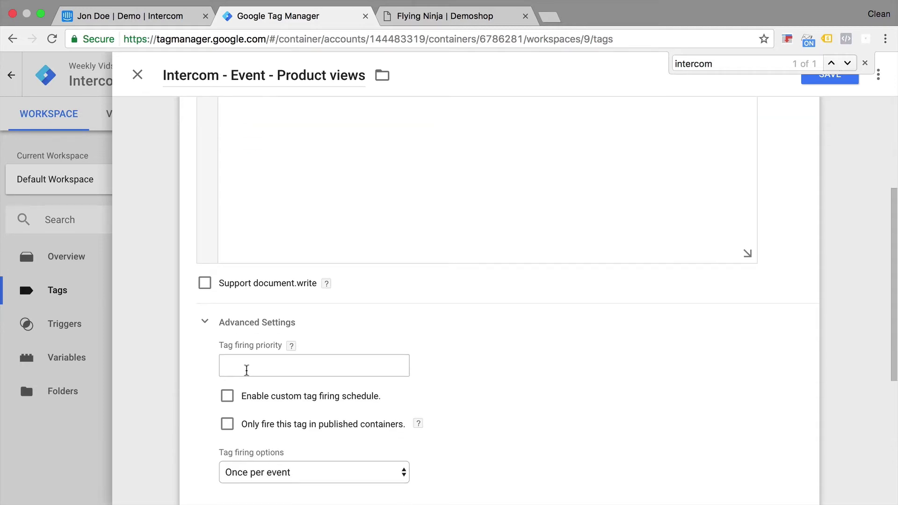
{"action": "left_click", "coordinate": [246, 370]}
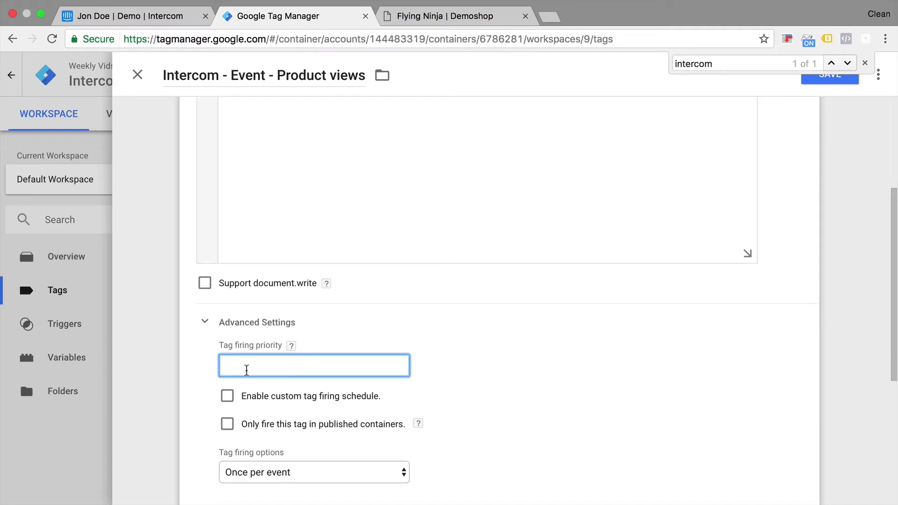
{"action": "type", "text": "1"}
{"action": "left_click", "coordinate": [181, 445]}
{"action": "scroll", "coordinate": [181, 446], "scroll_direction": "down", "scroll_amount": 3}
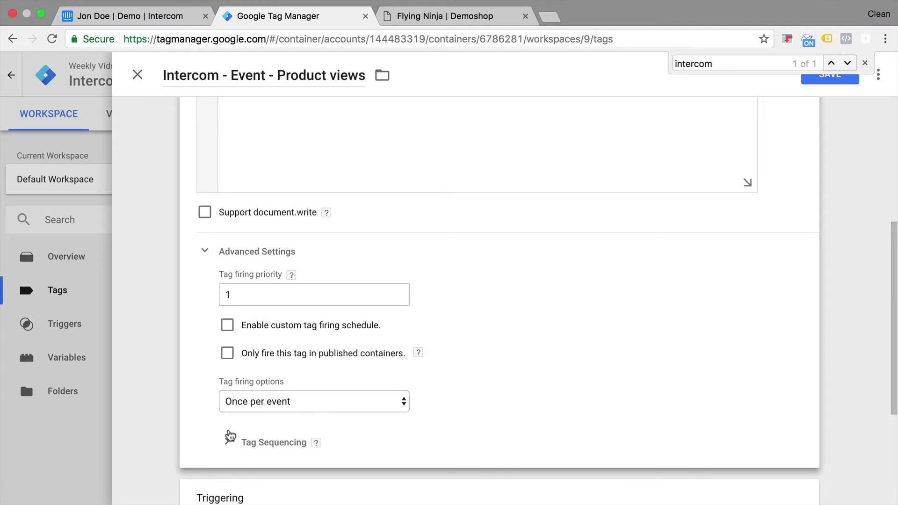
{"action": "scroll", "coordinate": [229, 436], "scroll_direction": "down", "scroll_amount": 4}
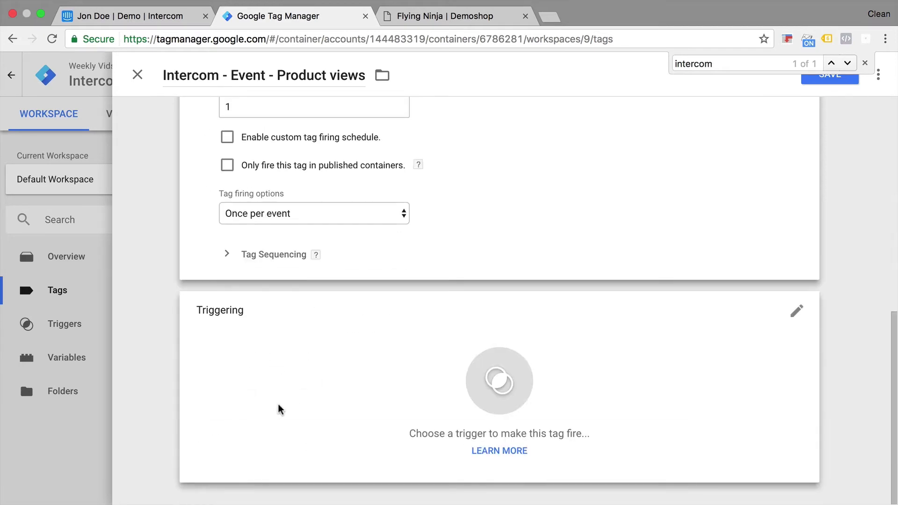
Step: Start a new trigger for the Product views tag named 'pv - product'
{"action": "left_click", "coordinate": [374, 386]}
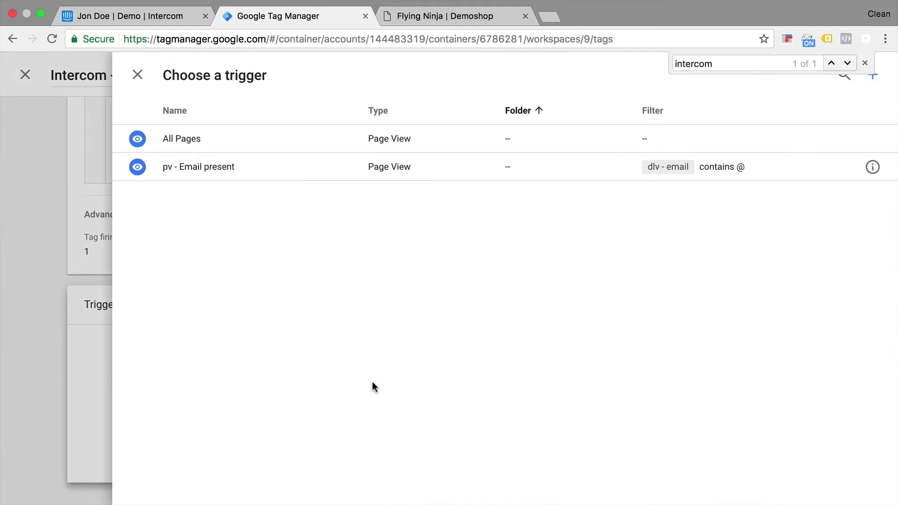
{"action": "left_click", "coordinate": [865, 63]}
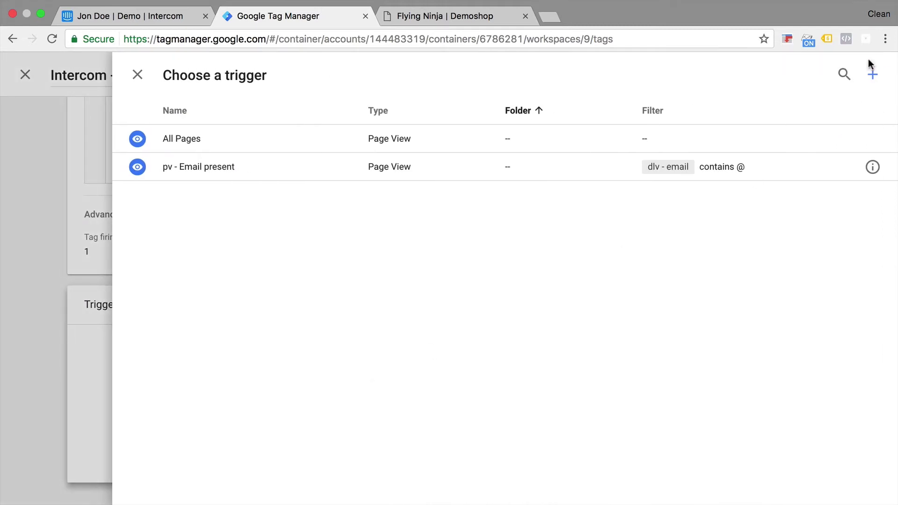
{"action": "left_click", "coordinate": [872, 75]}
{"action": "left_click_drag", "start_coordinate": [164, 75], "coordinate": [260, 75]}
{"action": "type", "text": "pv -"}
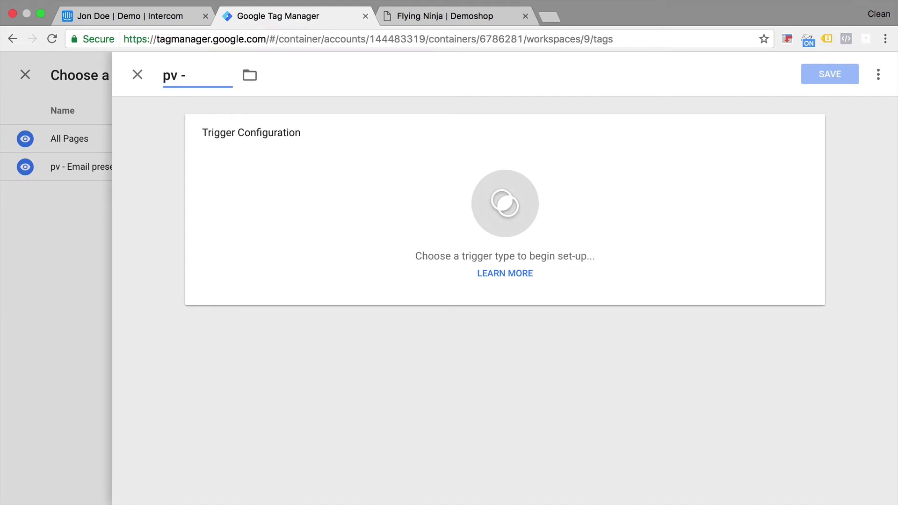
{"action": "type", "text": " product"}
Step: Make it a Page View trigger for Page Path contains /product, then save trigger and tag
{"action": "left_click", "coordinate": [415, 161]}
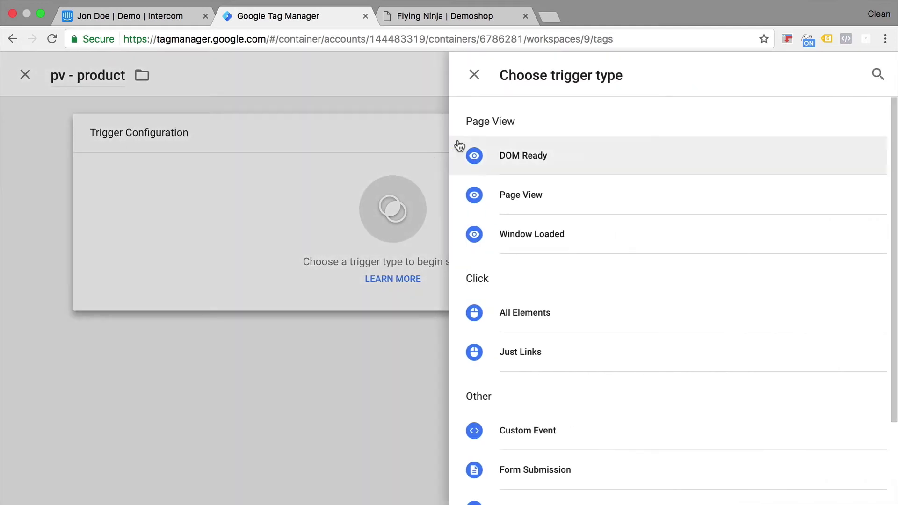
{"action": "left_click", "coordinate": [515, 207]}
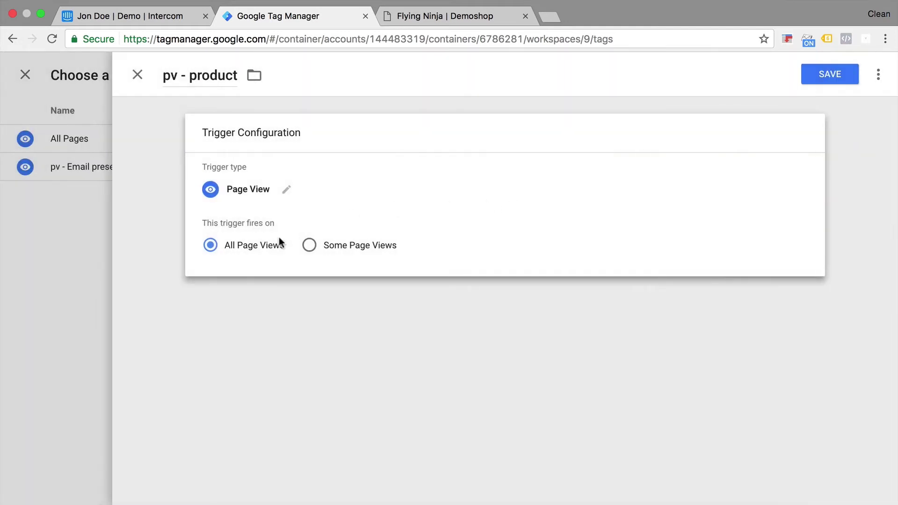
{"action": "left_click", "coordinate": [311, 248]}
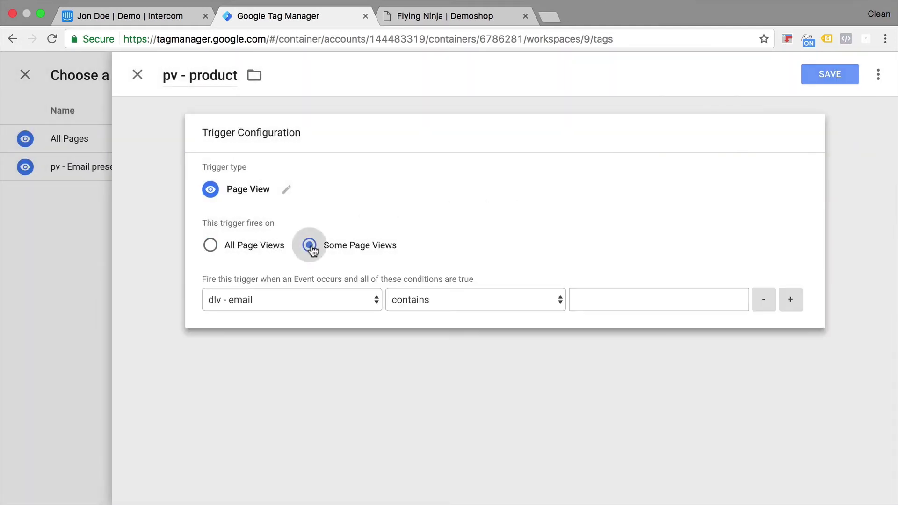
{"action": "left_click", "coordinate": [257, 303]}
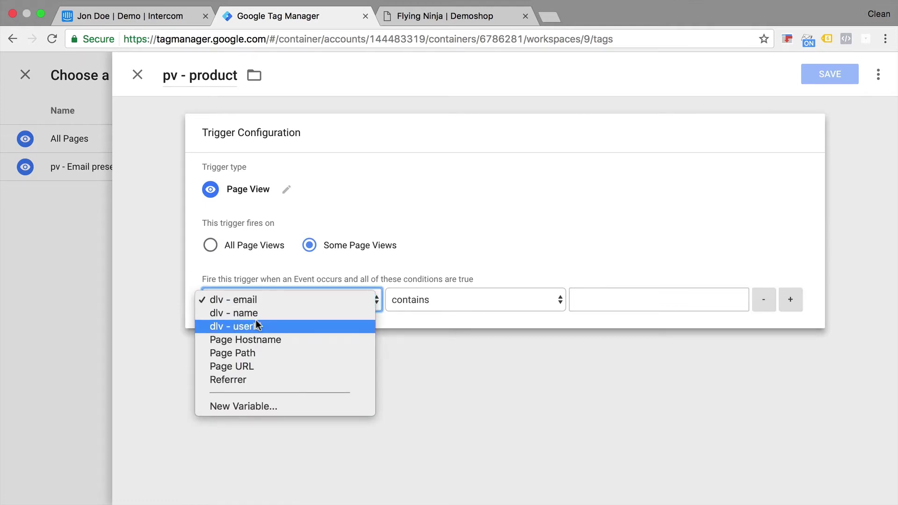
{"action": "left_click", "coordinate": [243, 353]}
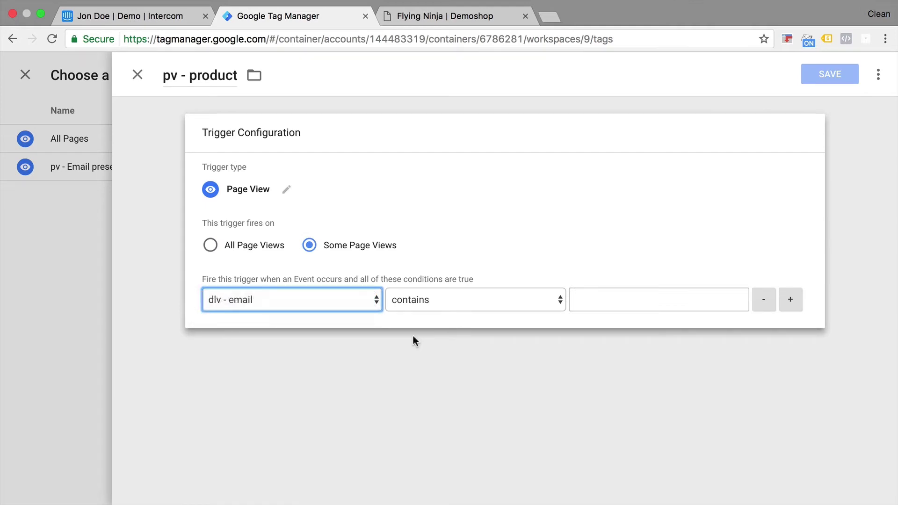
{"action": "left_click", "coordinate": [597, 302]}
{"action": "type", "text": "/prod"}
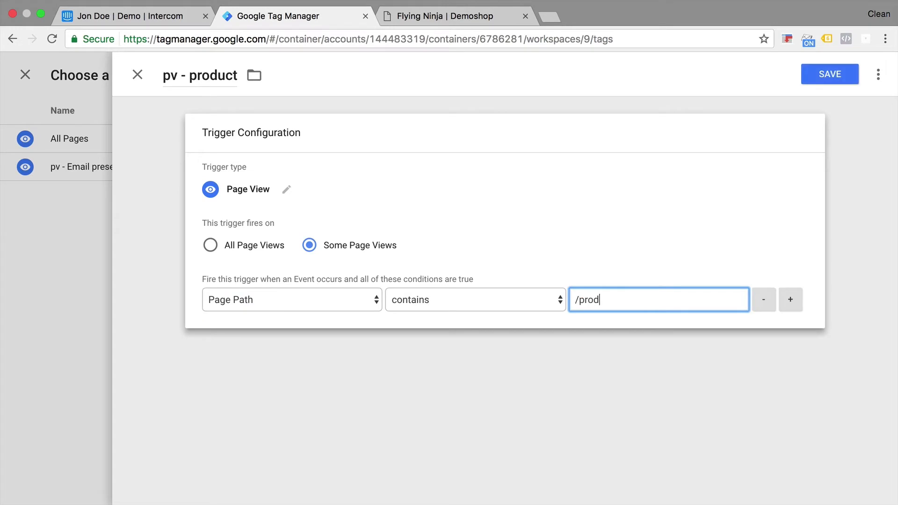
{"action": "type", "text": "uct/"}
{"action": "left_click", "coordinate": [832, 80]}
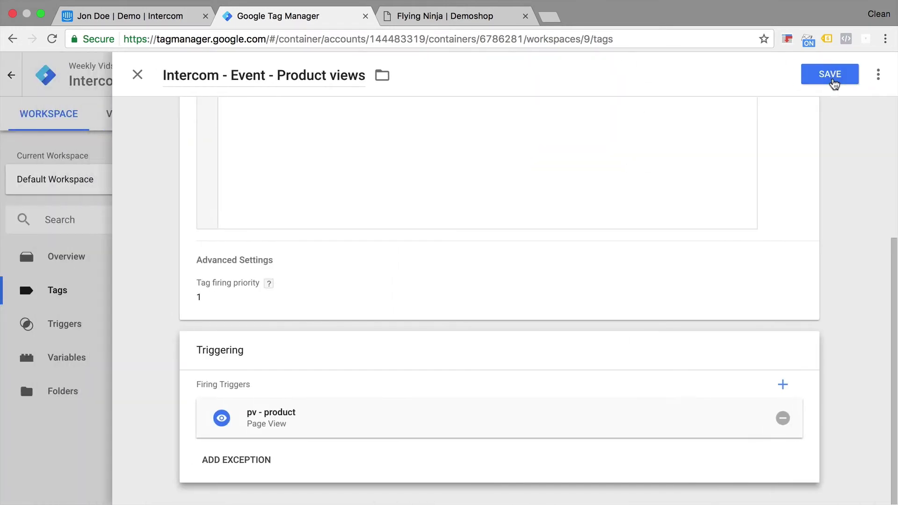
{"action": "left_click", "coordinate": [833, 80]}
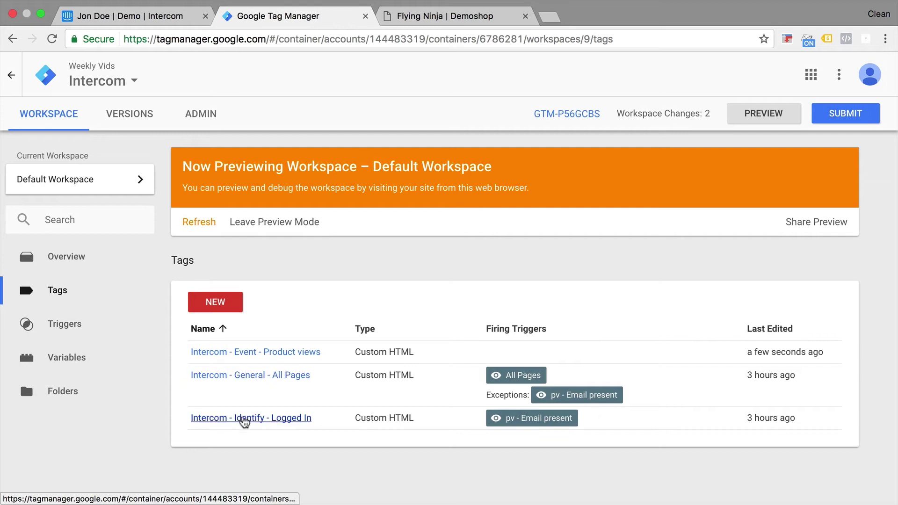
Step: Give the Intercom - Identify - Logged In tag firing priority 50 and save it
{"action": "left_click", "coordinate": [244, 418]}
{"action": "scroll", "coordinate": [243, 412], "scroll_direction": "down", "scroll_amount": 3}
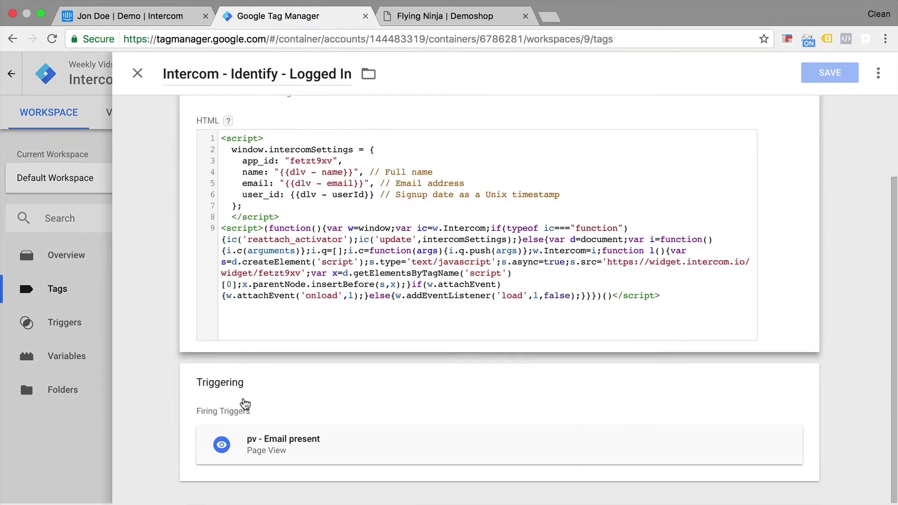
{"action": "scroll", "coordinate": [208, 414], "scroll_direction": "up", "scroll_amount": 3}
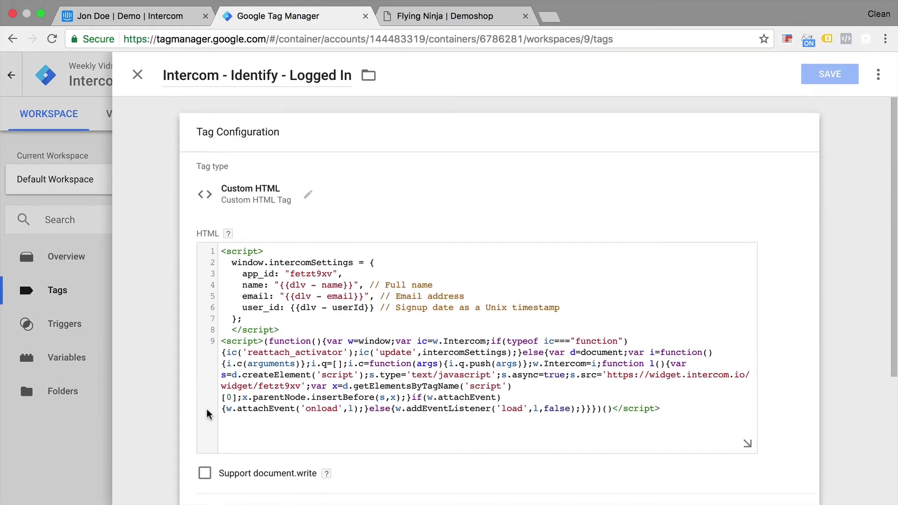
{"action": "scroll", "coordinate": [208, 414], "scroll_direction": "down", "scroll_amount": 4}
{"action": "left_click", "coordinate": [342, 341]}
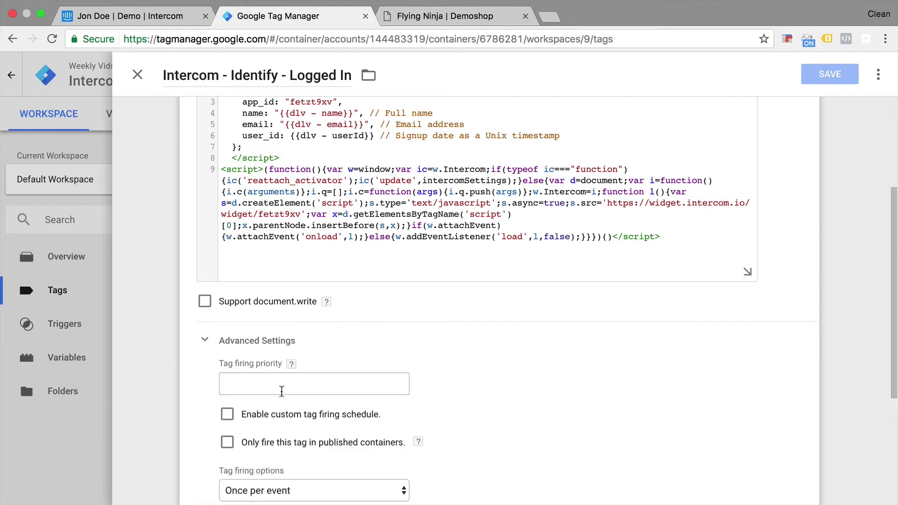
{"action": "left_click", "coordinate": [284, 385]}
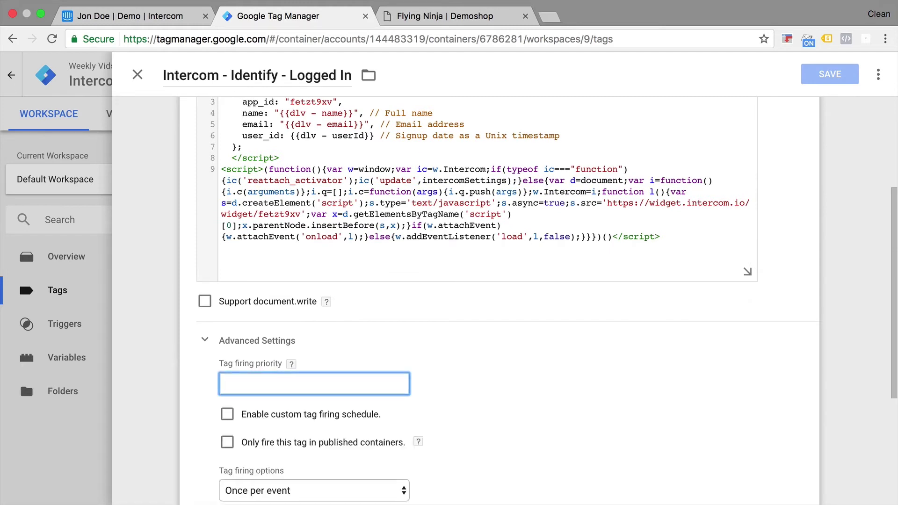
{"action": "type", "text": "50"}
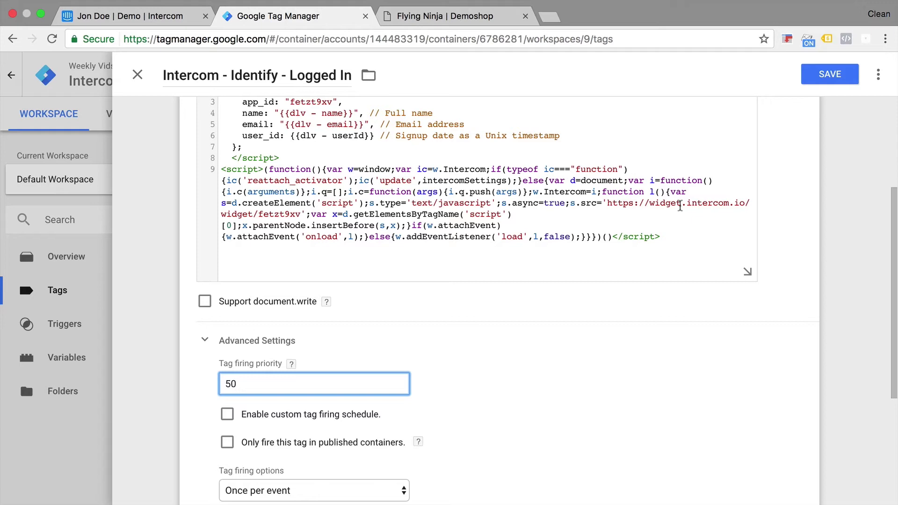
{"action": "left_click", "coordinate": [841, 83]}
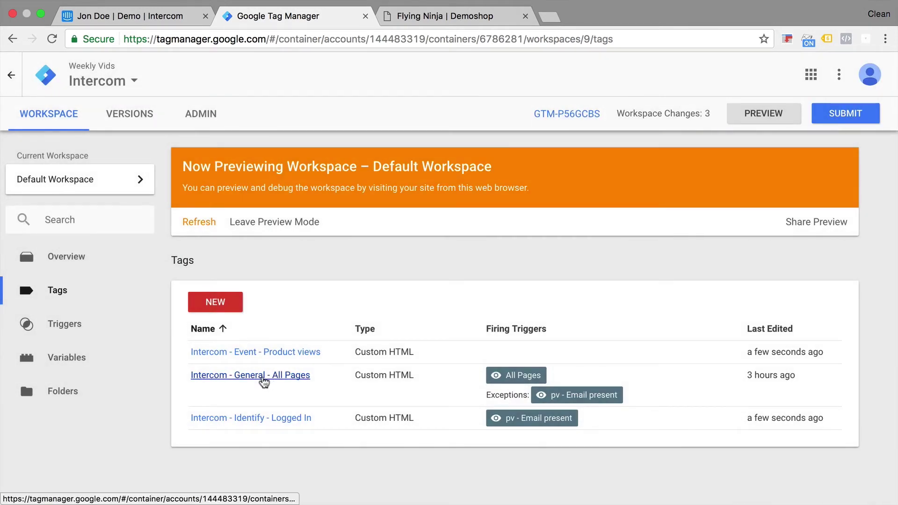
Step: Give the Intercom - General - All Pages tag firing priority 50 and save it
{"action": "left_click", "coordinate": [263, 378]}
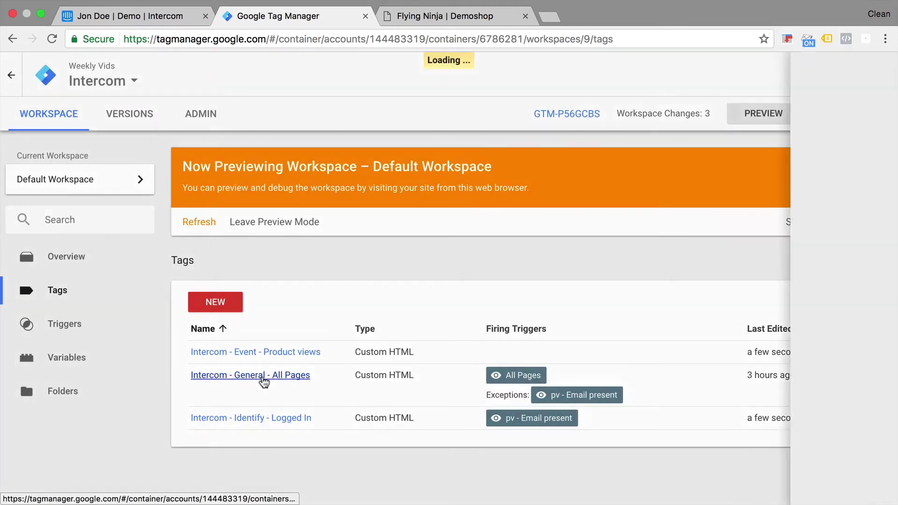
{"action": "scroll", "coordinate": [304, 365], "scroll_direction": "down", "scroll_amount": 5}
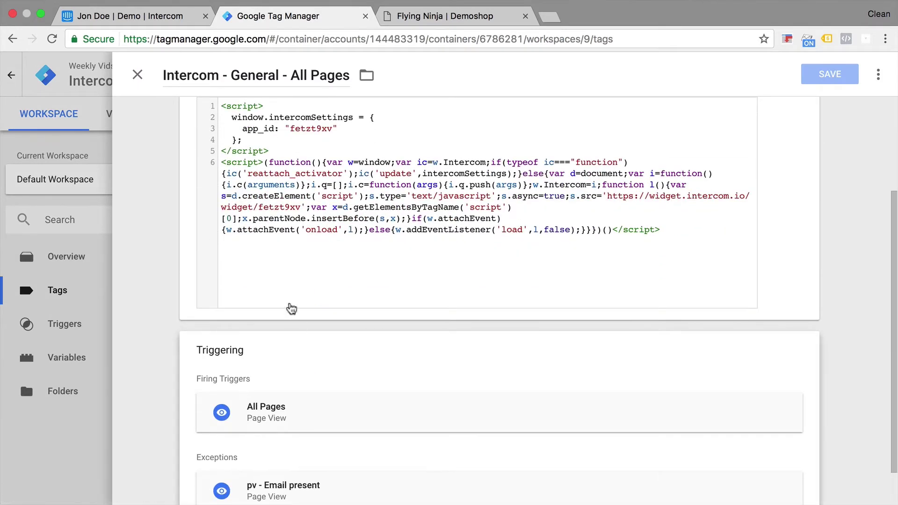
{"action": "scroll", "coordinate": [286, 304], "scroll_direction": "up", "scroll_amount": 4}
{"action": "scroll", "coordinate": [308, 295], "scroll_direction": "down", "scroll_amount": 6}
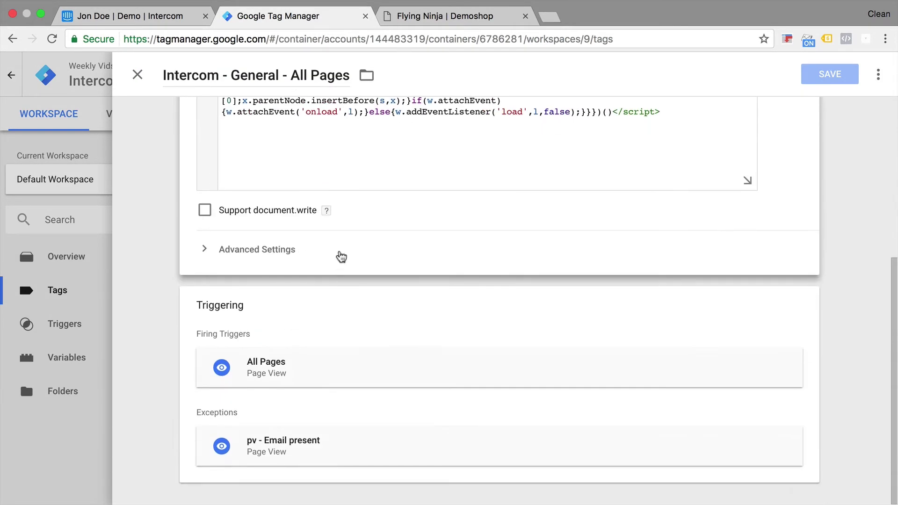
{"action": "left_click", "coordinate": [341, 257]}
{"action": "left_click", "coordinate": [262, 295]}
{"action": "type", "text": "50"}
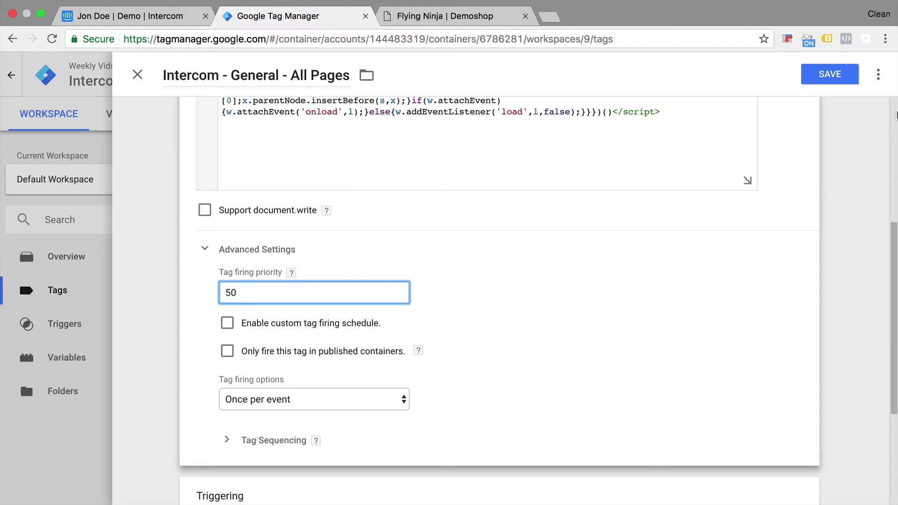
{"action": "left_click", "coordinate": [831, 74]}
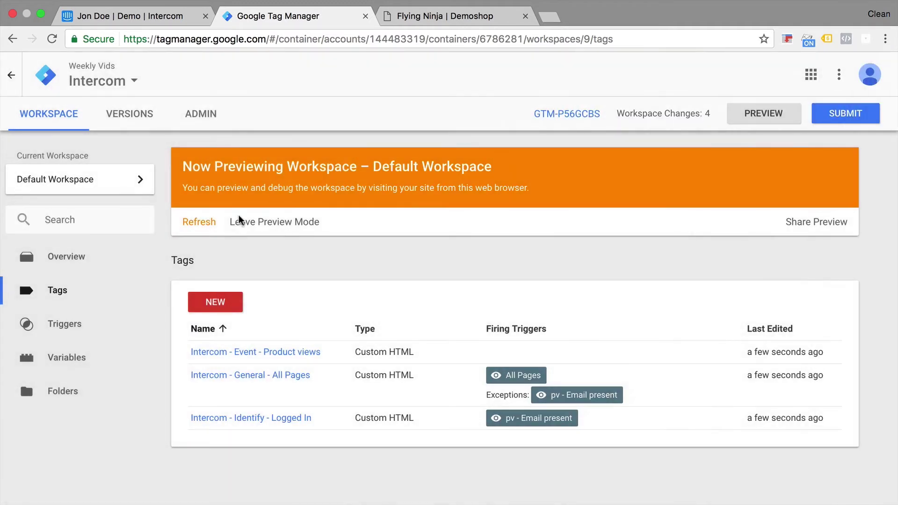
Step: Refresh the GTM preview and reload the Flying Ninja product page to test the tags
{"action": "left_click", "coordinate": [213, 225]}
{"action": "left_click", "coordinate": [413, 18]}
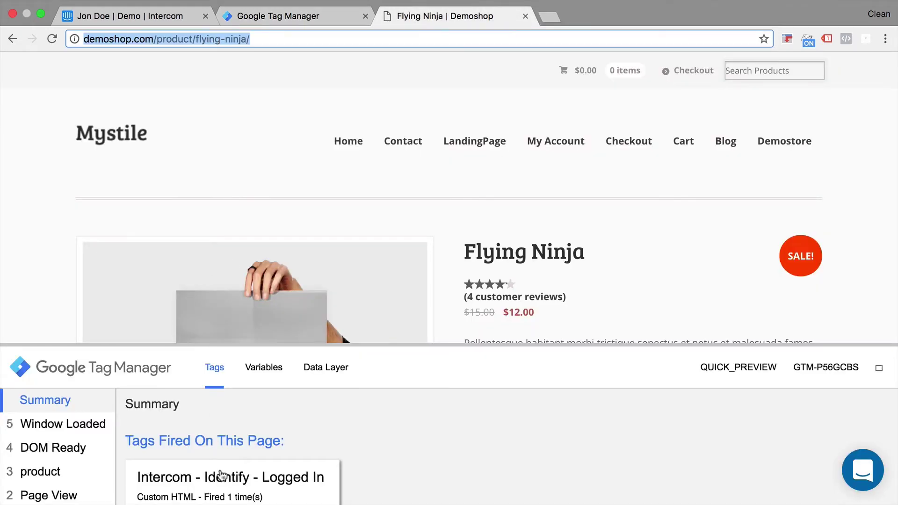
{"action": "key", "text": "Return"}
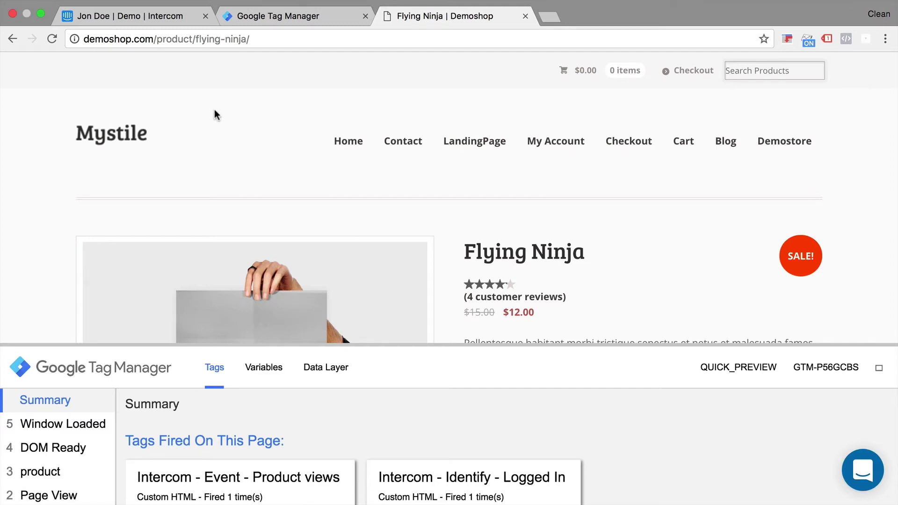
Step: Confirm today's 'viewed product page' event in the active demo user's Intercom activity
{"action": "left_click", "coordinate": [120, 16]}
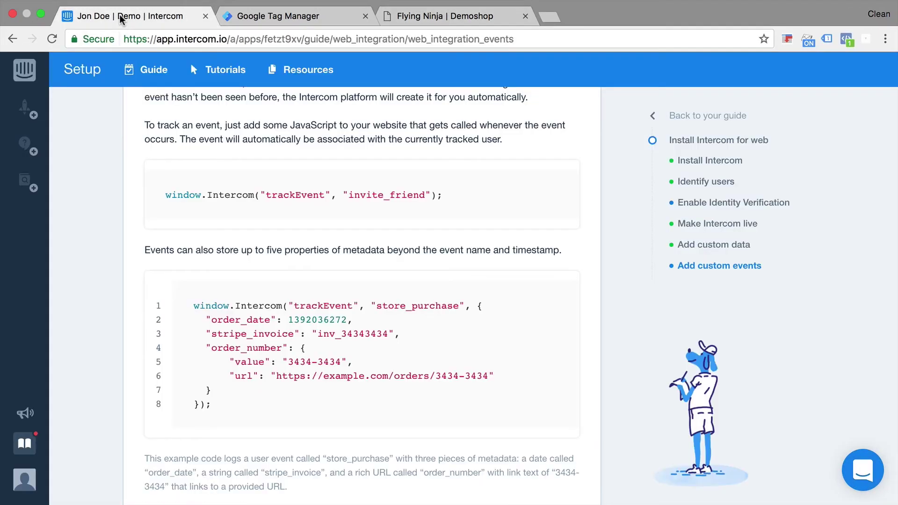
{"action": "left_click", "coordinate": [29, 70]}
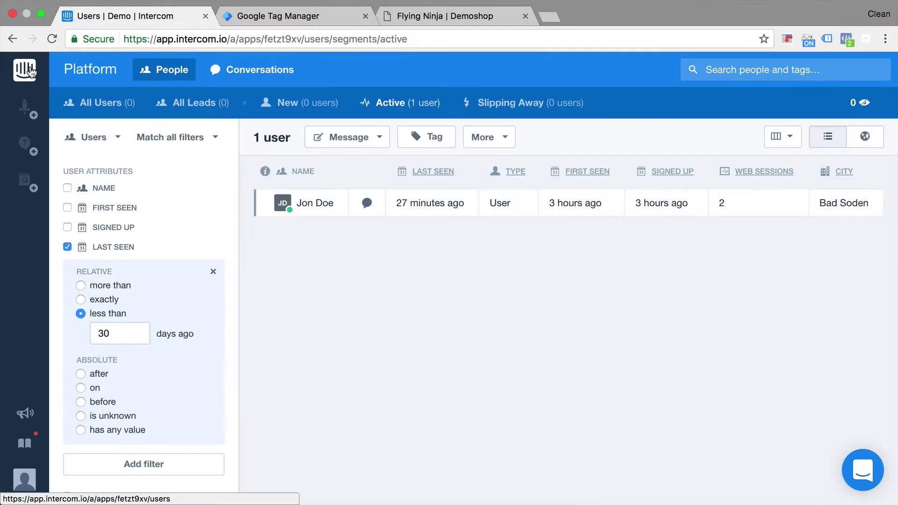
{"action": "left_click", "coordinate": [315, 204]}
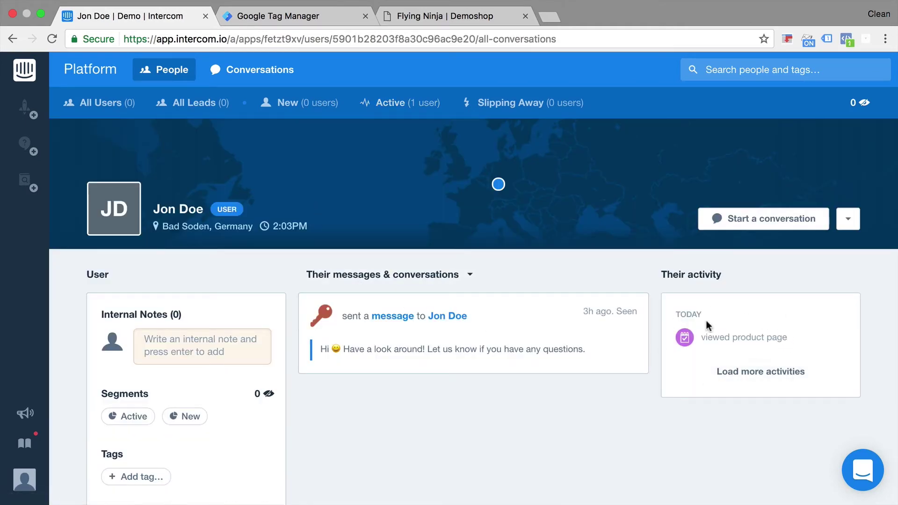
{"action": "left_click", "coordinate": [721, 345]}
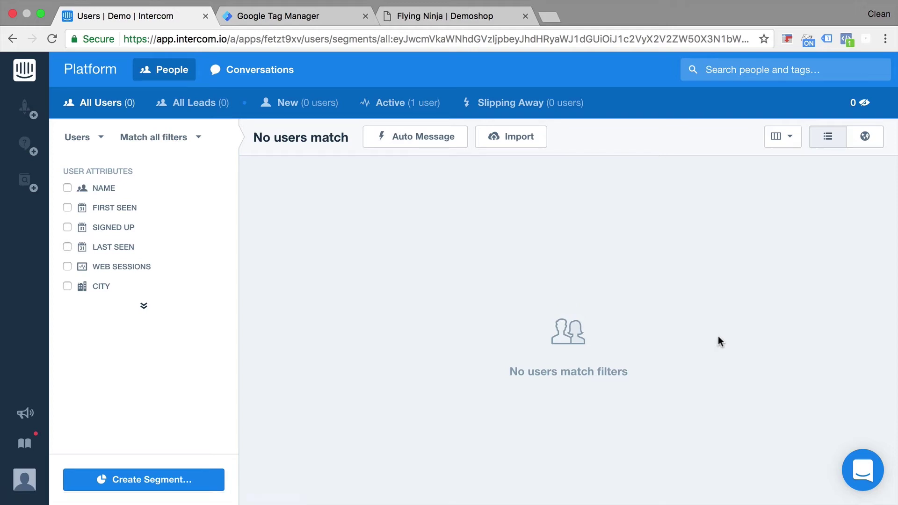
{"action": "left_click", "coordinate": [14, 40]}
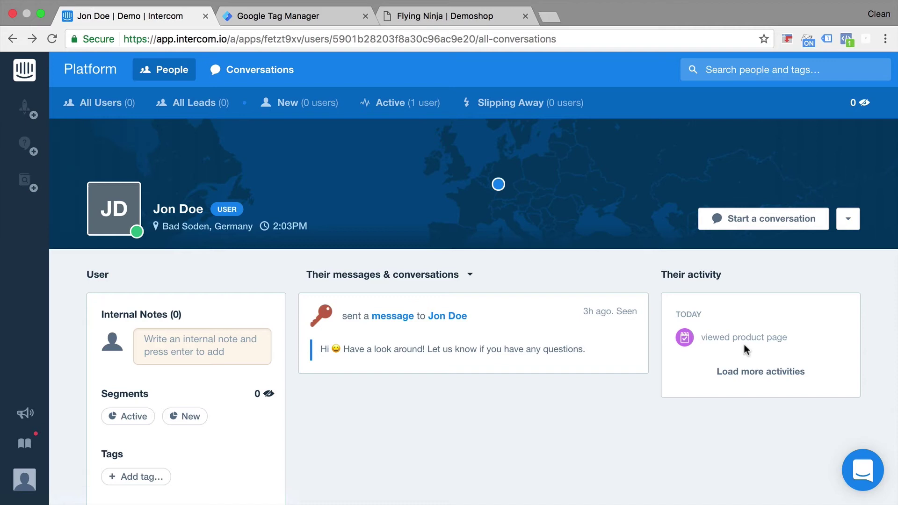
Step: Copy the store_purchase example with metadata from Add custom events and return to Tag Manager
{"action": "left_click", "coordinate": [19, 450]}
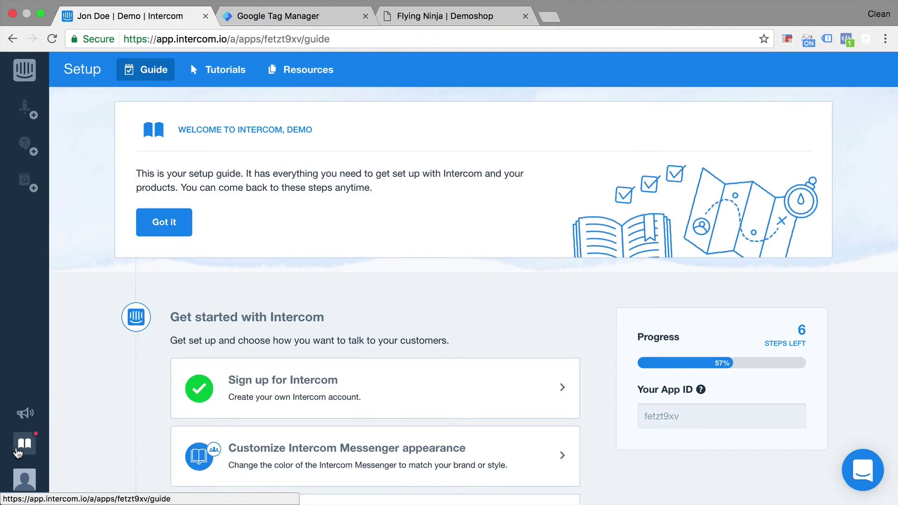
{"action": "scroll", "coordinate": [417, 362], "scroll_direction": "down", "scroll_amount": 15}
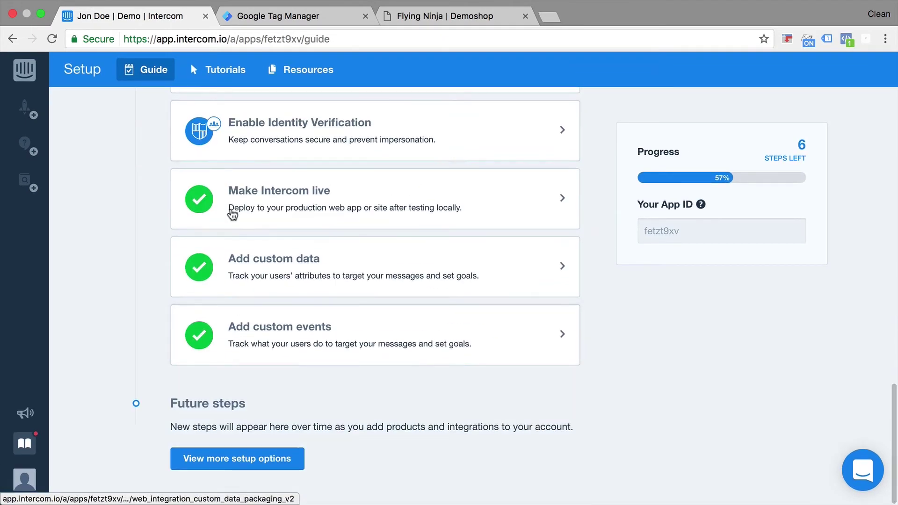
{"action": "left_click", "coordinate": [281, 332]}
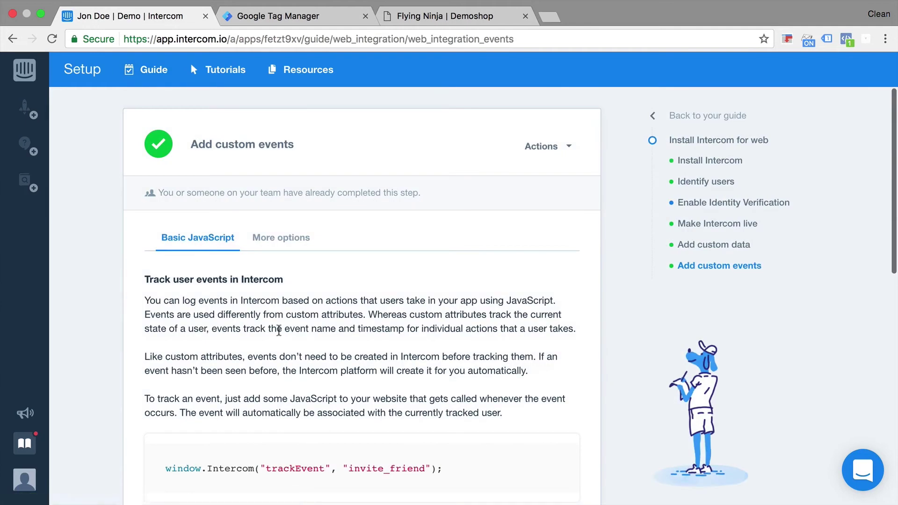
{"action": "scroll", "coordinate": [279, 330], "scroll_direction": "down", "scroll_amount": 10}
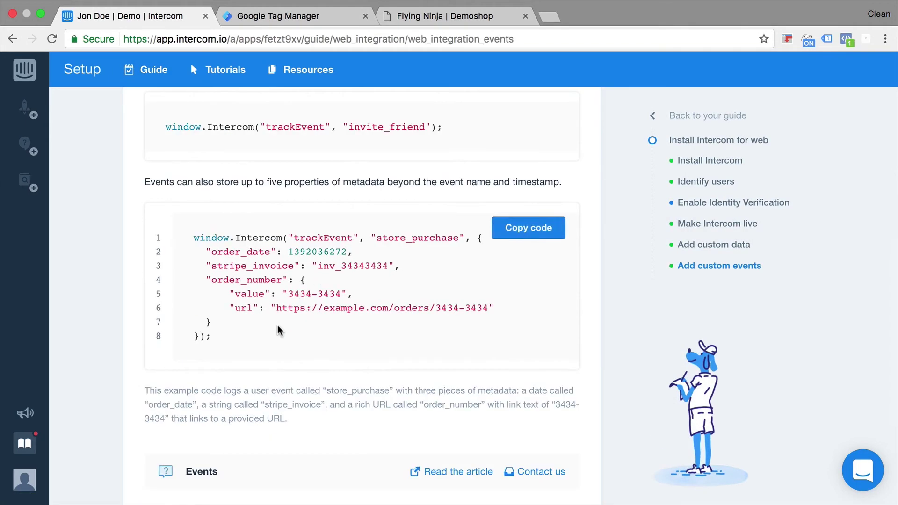
{"action": "left_click", "coordinate": [525, 229]}
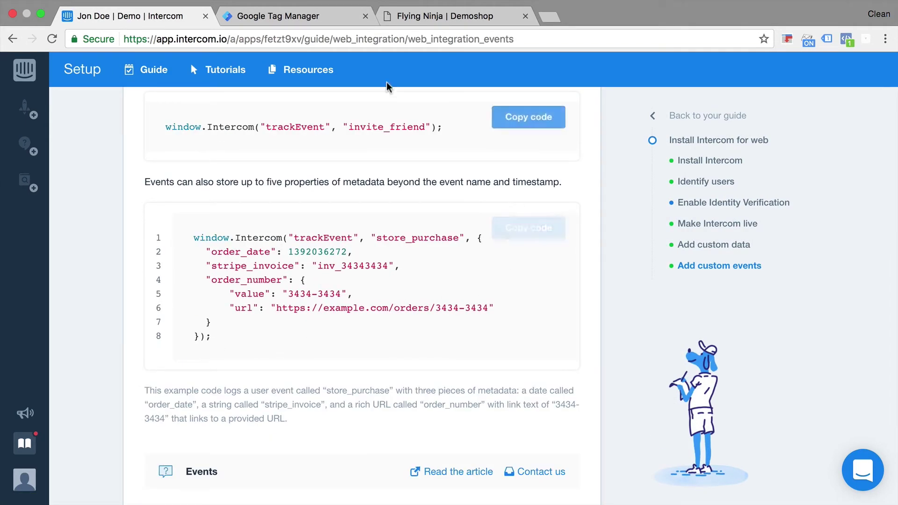
{"action": "left_click", "coordinate": [294, 21]}
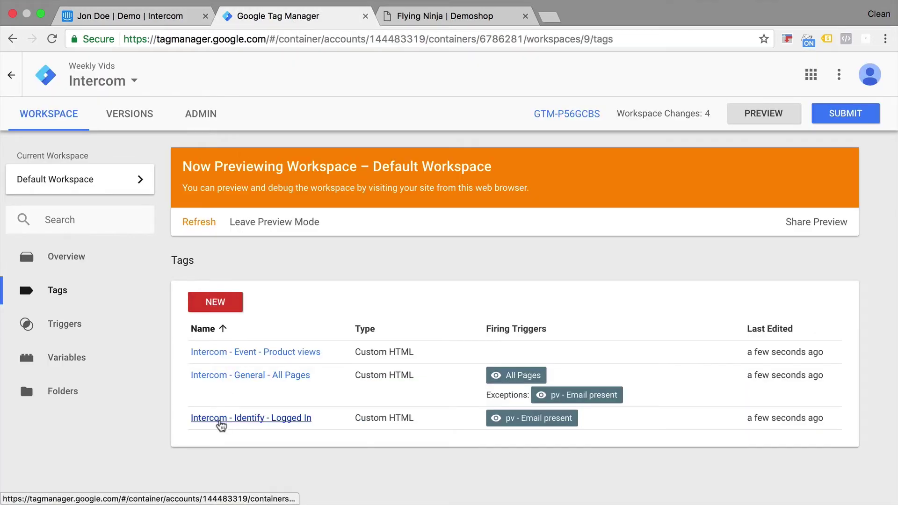
Step: Paste the store_purchase example into the Product views tag's HTML, removing the duplicate trackEvent call
{"action": "left_click", "coordinate": [274, 352]}
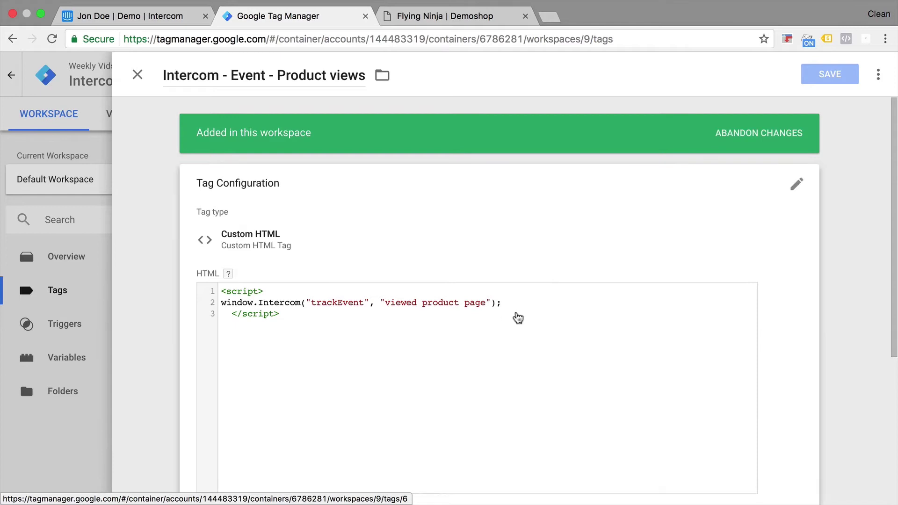
{"action": "left_click", "coordinate": [509, 303]}
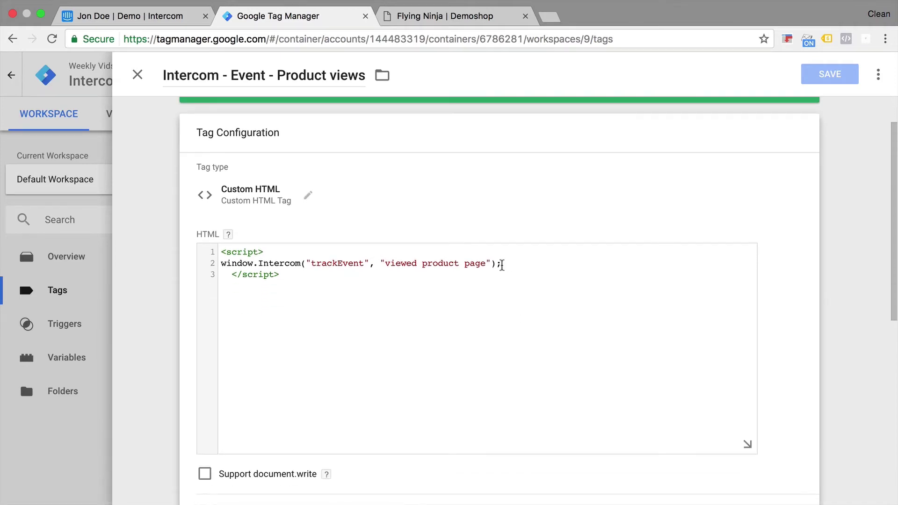
{"action": "left_click", "coordinate": [502, 265]}
{"action": "key", "text": "Return"}
{"action": "key", "text": "super+v"}
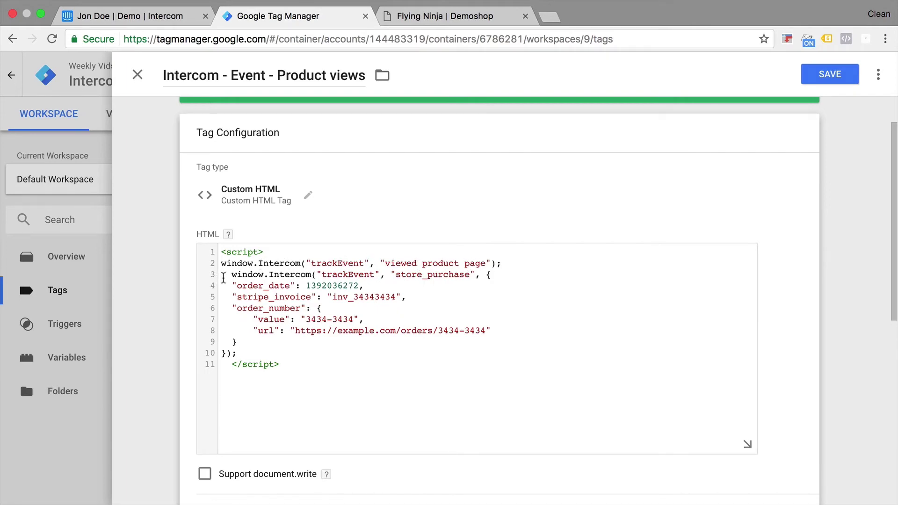
{"action": "left_click_drag", "start_coordinate": [222, 275], "coordinate": [477, 279]}
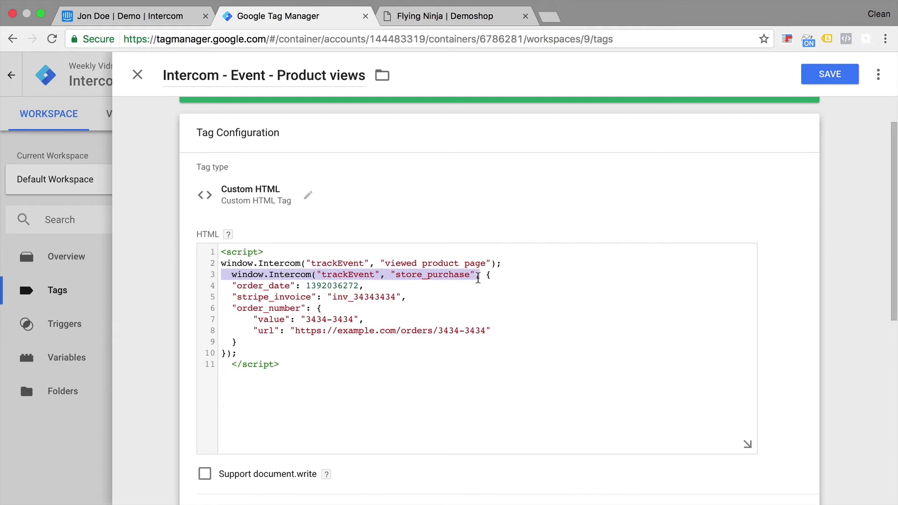
{"action": "key", "text": "BackSpace"}
{"action": "key", "text": "BackSpace"}
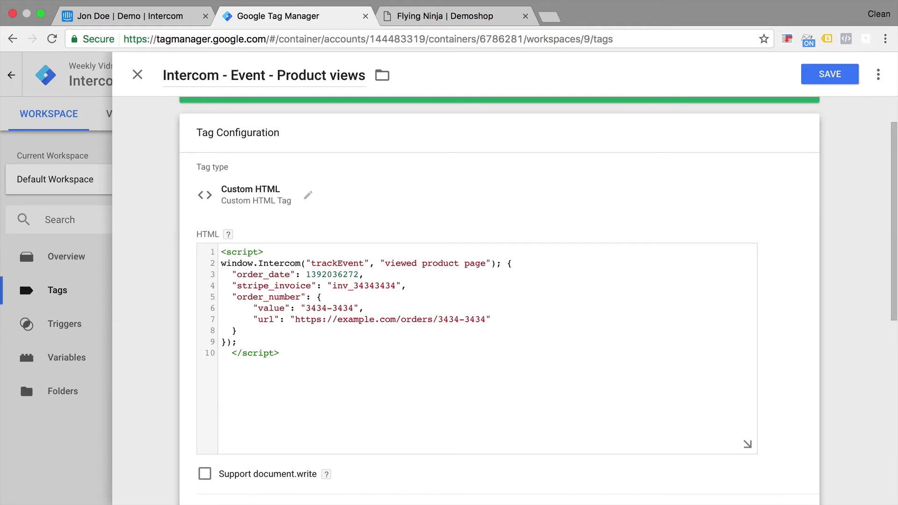
{"action": "key", "text": "BackSpace"}
{"action": "key", "text": "BackSpace"}
Step: Replace the sample metadata with pagePath set to {{Page Path}} and save the tag
{"action": "left_click_drag", "start_coordinate": [387, 260], "coordinate": [483, 260]}
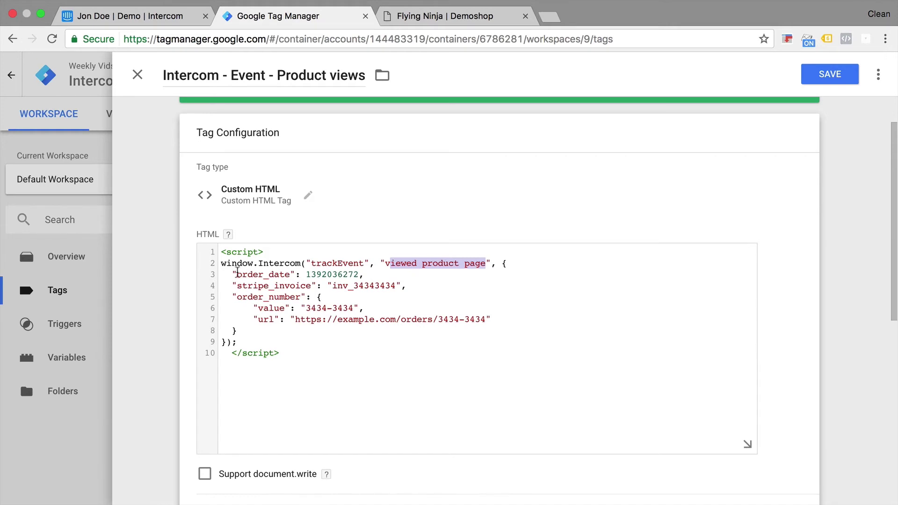
{"action": "left_click_drag", "start_coordinate": [237, 273], "coordinate": [291, 273]}
{"action": "type", "text": "pagePat"}
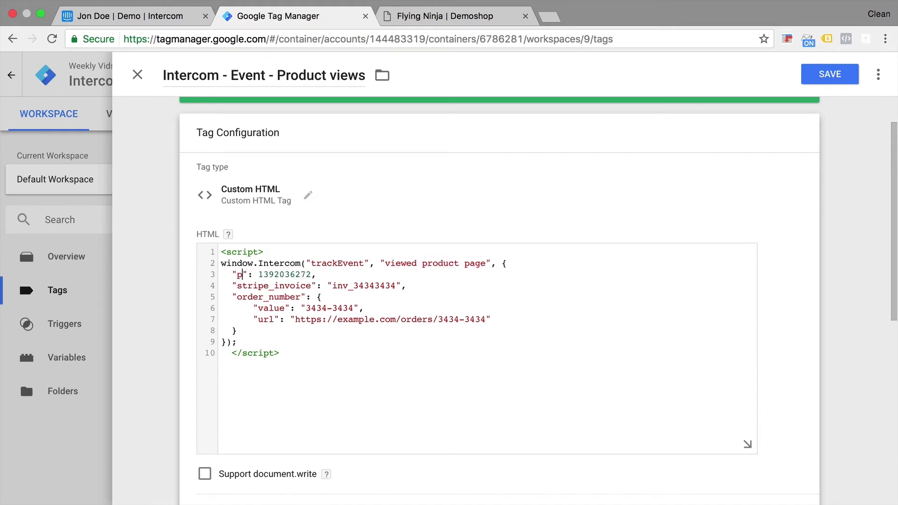
{"action": "type", "text": "h"}
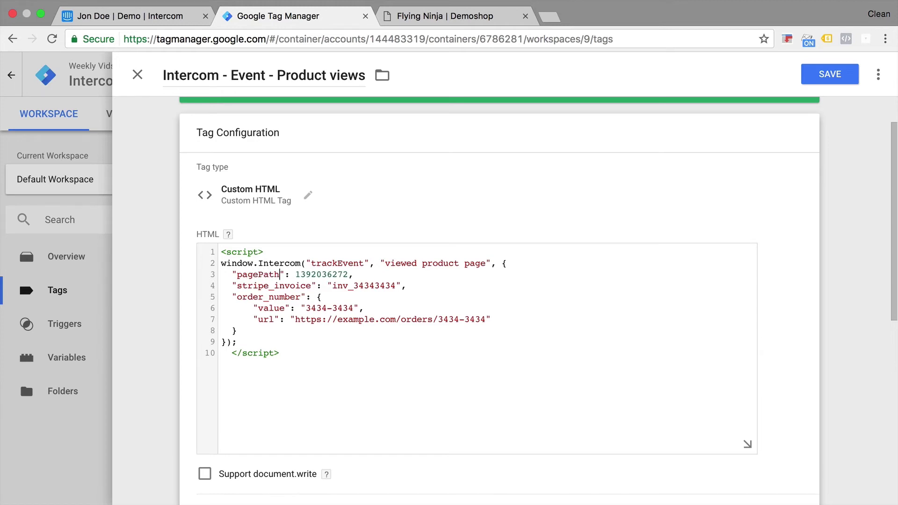
{"action": "double_click", "coordinate": [318, 274]}
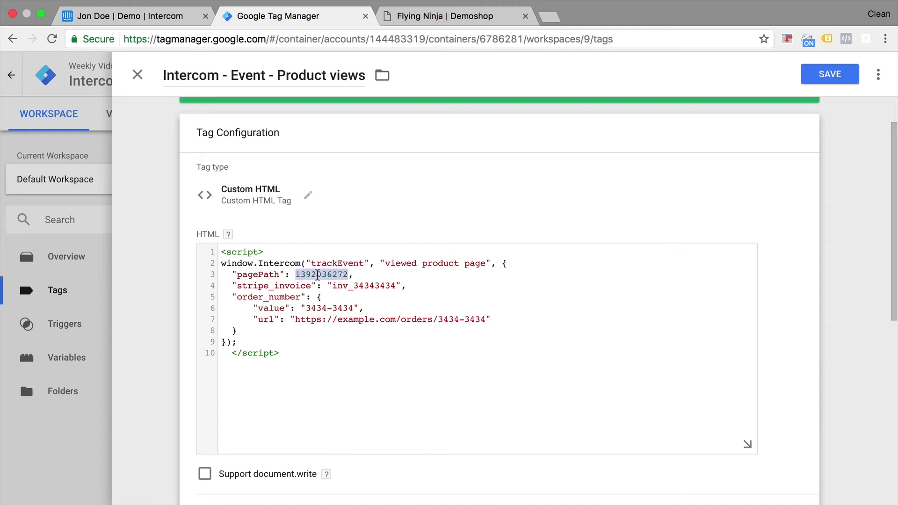
{"action": "type", "text": "{{Pa"}
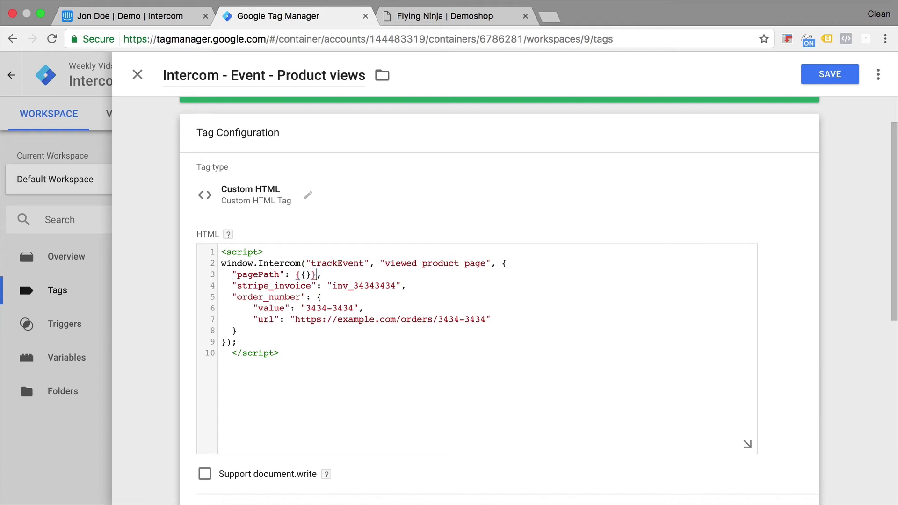
{"action": "type", "text": "ge Path"}
{"action": "left_click_drag", "start_coordinate": [365, 276], "coordinate": [503, 322]}
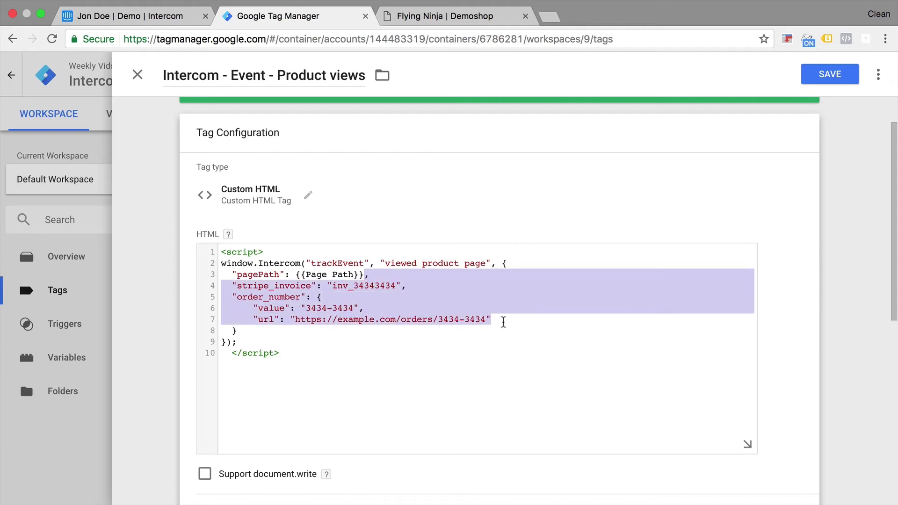
{"action": "key", "text": "BackSpace"}
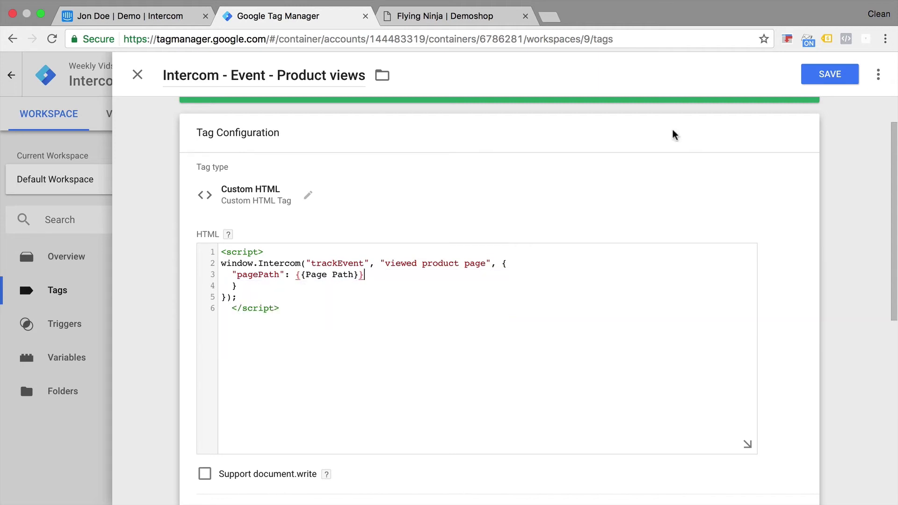
{"action": "left_click", "coordinate": [823, 78]}
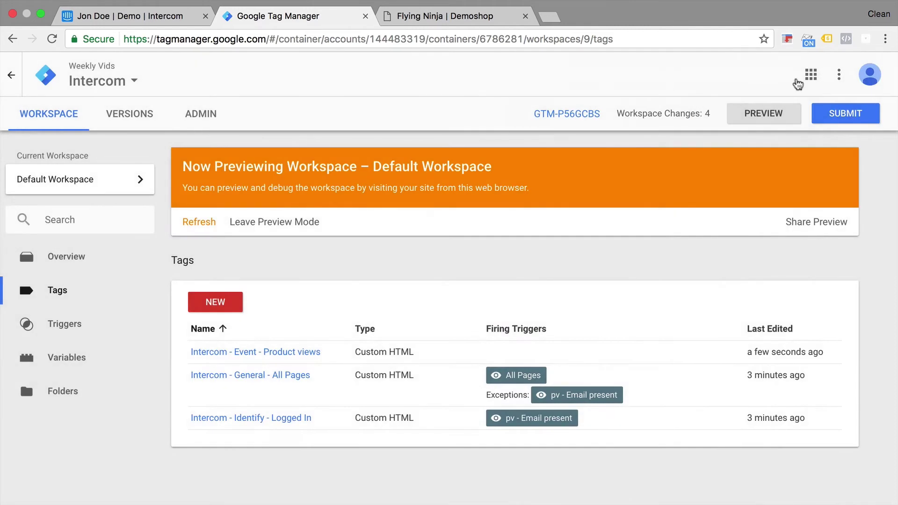
Step: Refresh the preview and open the Product views tag flagged by the container validation error
{"action": "left_click", "coordinate": [200, 223]}
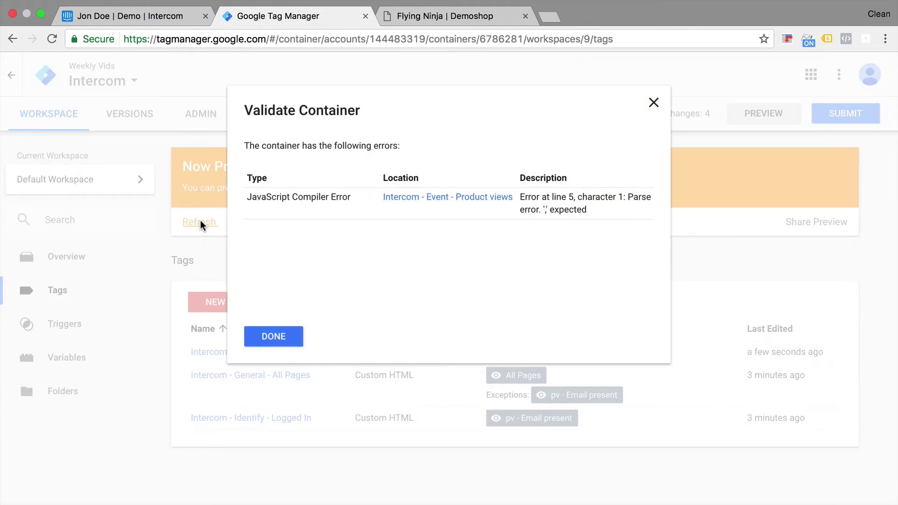
{"action": "left_click", "coordinate": [441, 197]}
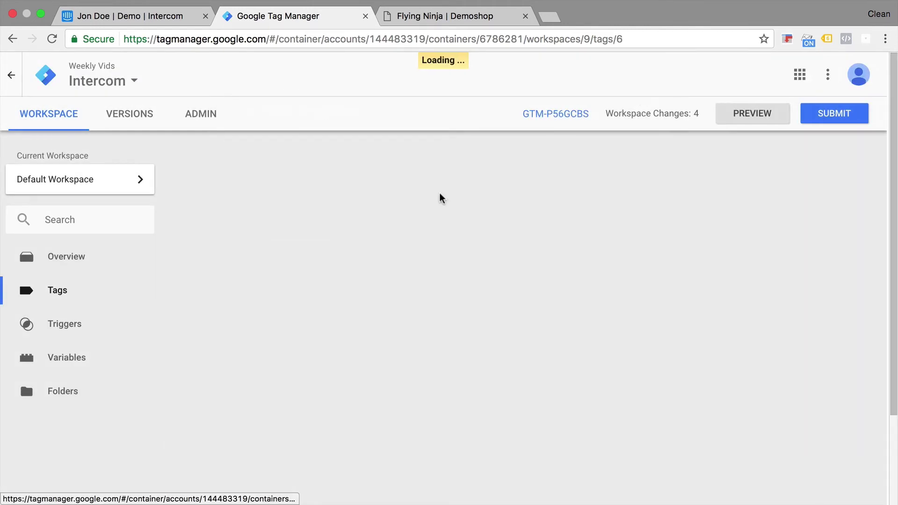
{"action": "scroll", "coordinate": [341, 299], "scroll_direction": "down", "scroll_amount": 3}
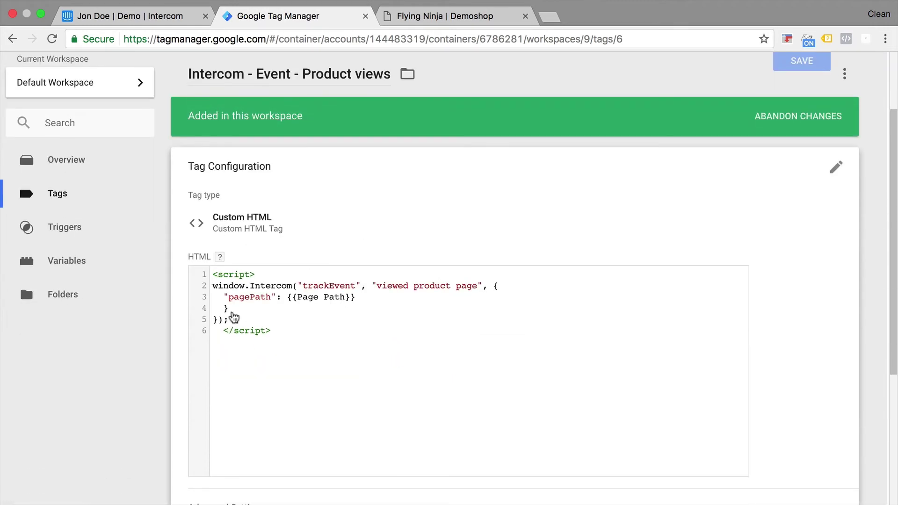
{"action": "scroll", "coordinate": [235, 311], "scroll_direction": "down", "scroll_amount": 1}
Step: Delete the stray closing brace and empty line 4, save the tag, and refresh the preview
{"action": "left_click", "coordinate": [229, 286]}
{"action": "key", "text": "BackSpace"}
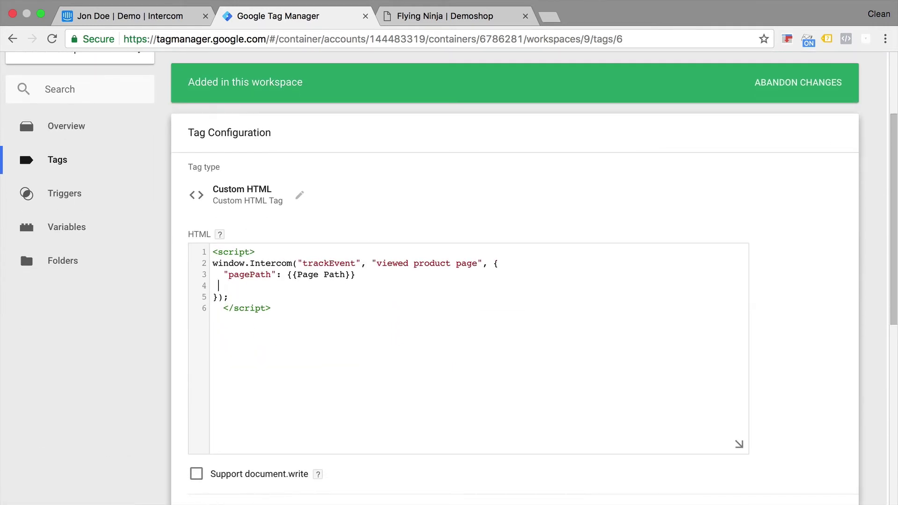
{"action": "key", "text": "BackSpace"}
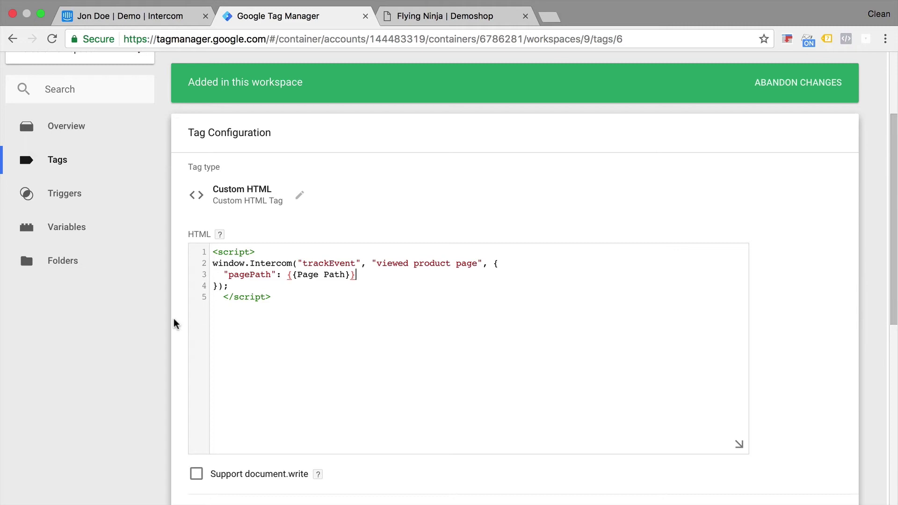
{"action": "scroll", "coordinate": [176, 319], "scroll_direction": "down", "scroll_amount": 8}
{"action": "scroll", "coordinate": [604, 58], "scroll_direction": "up", "scroll_amount": 10}
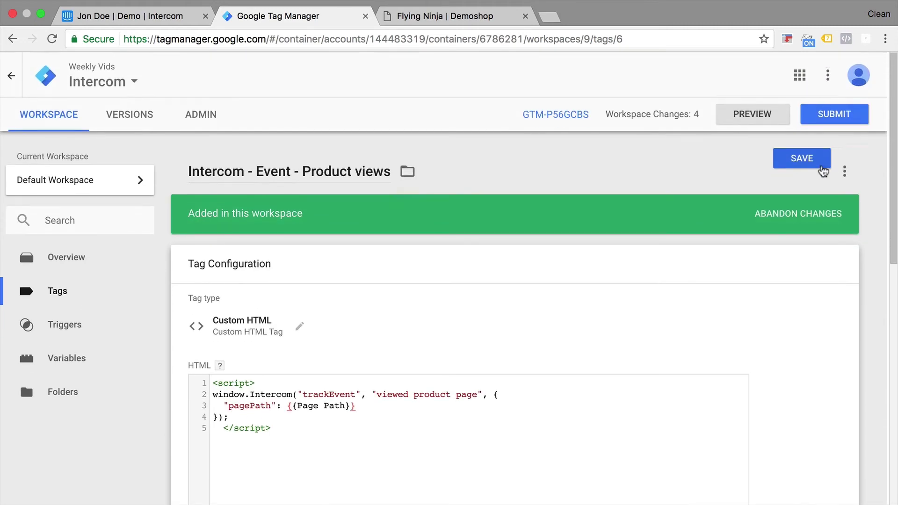
{"action": "left_click", "coordinate": [822, 167]}
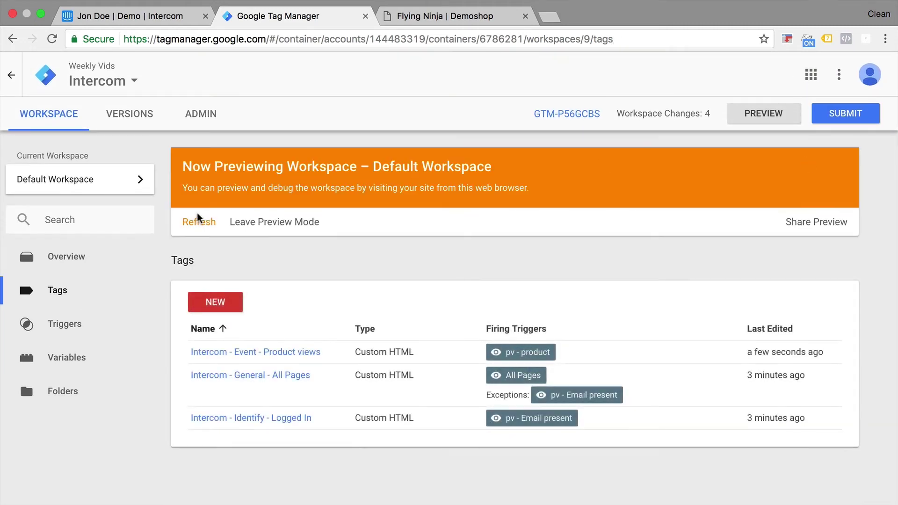
{"action": "left_click", "coordinate": [193, 223]}
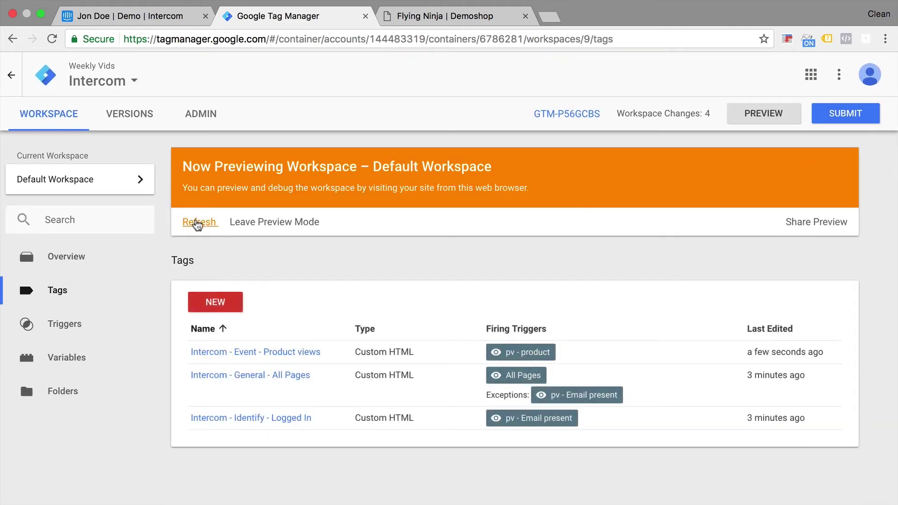
Step: Go from the Flying Ninja page to the Demoshop home page and open the Happy Ninja product
{"action": "left_click", "coordinate": [424, 21]}
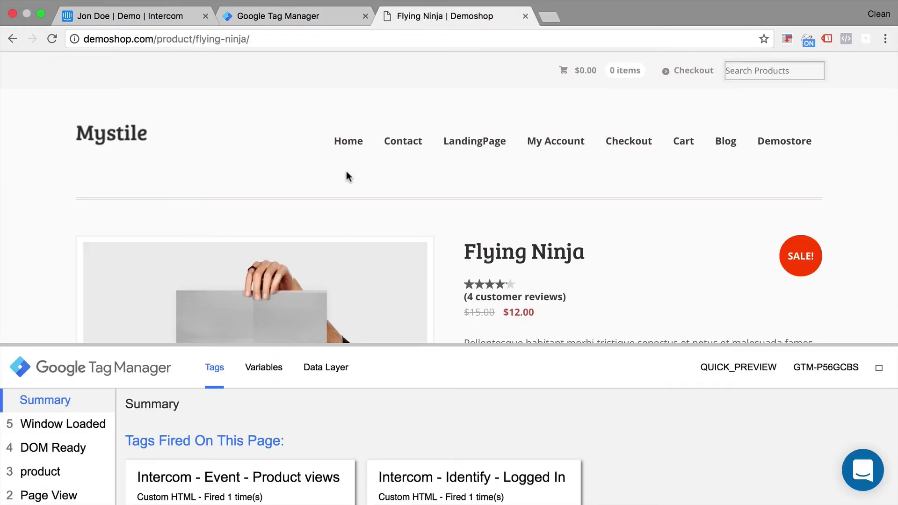
{"action": "left_click", "coordinate": [350, 144]}
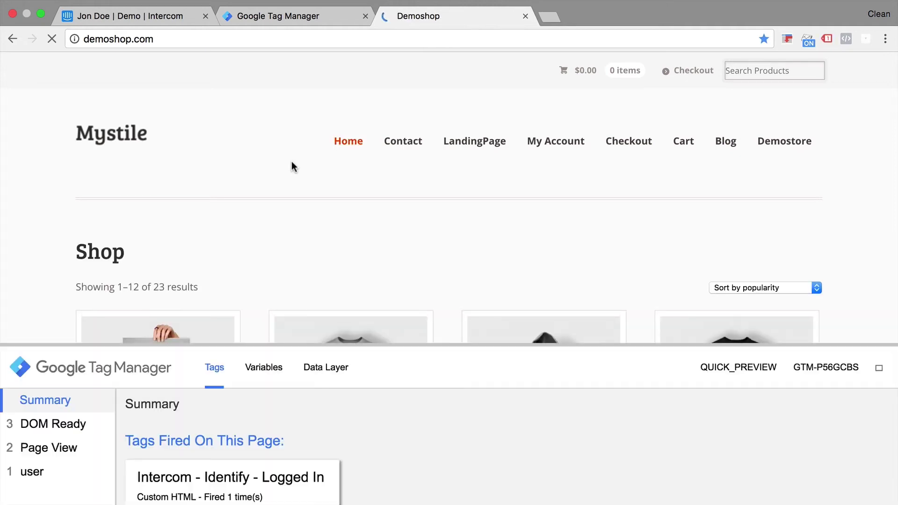
{"action": "scroll", "coordinate": [291, 166], "scroll_direction": "down", "scroll_amount": 7}
{"action": "left_click", "coordinate": [561, 141]}
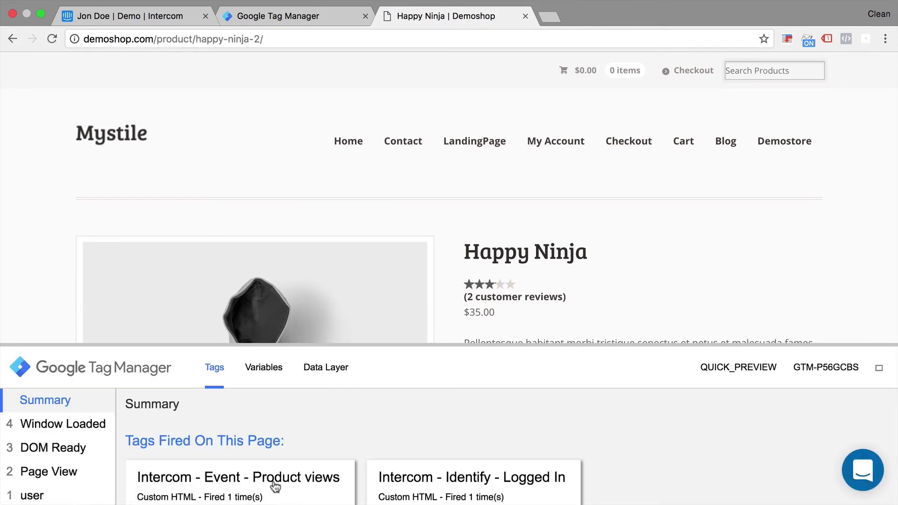
Step: Open the active user's Intercom profile and expand the latest viewed product page event
{"action": "left_click", "coordinate": [156, 18]}
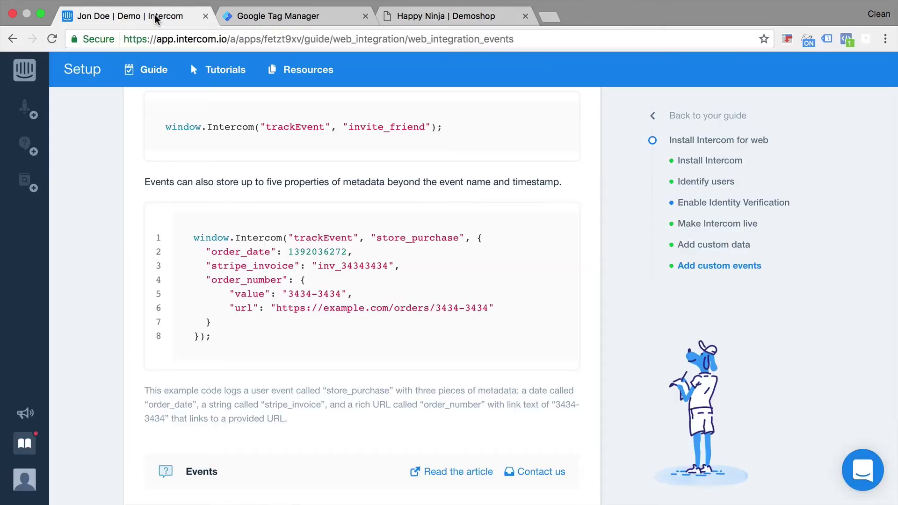
{"action": "left_click", "coordinate": [24, 70]}
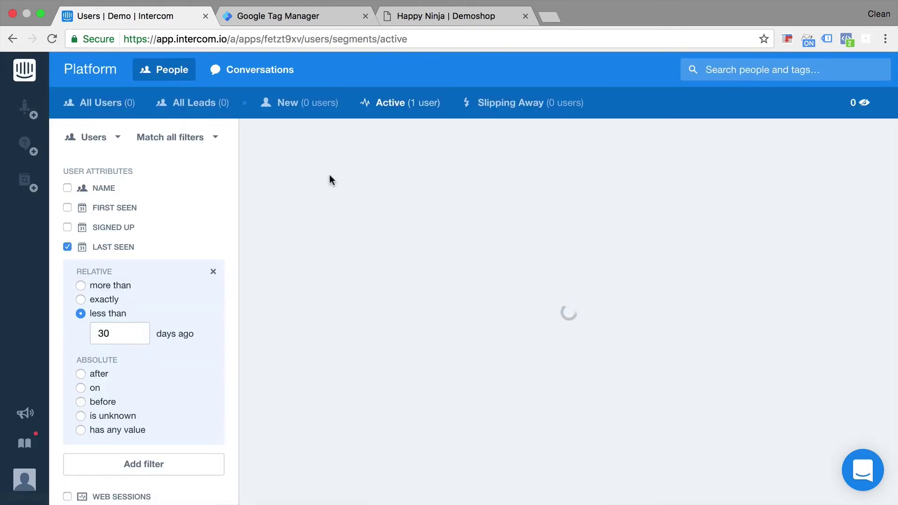
{"action": "left_click", "coordinate": [310, 206]}
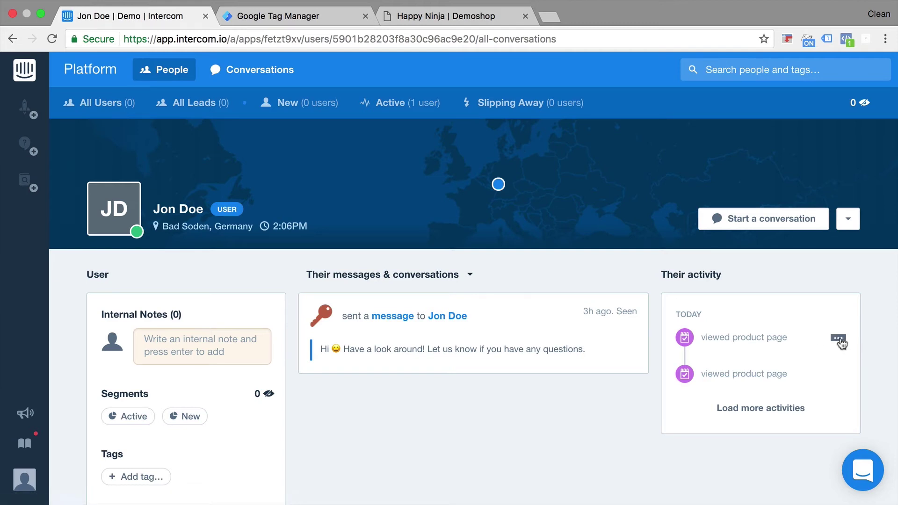
{"action": "left_click", "coordinate": [839, 340]}
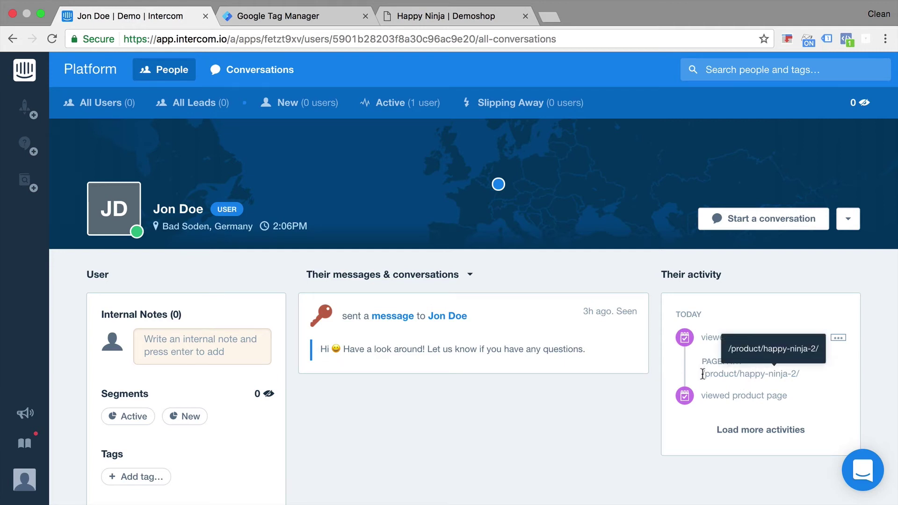
Step: Add the Happy Ninja hoodie to the Demoshop cart from its product page
{"action": "left_click", "coordinate": [410, 18]}
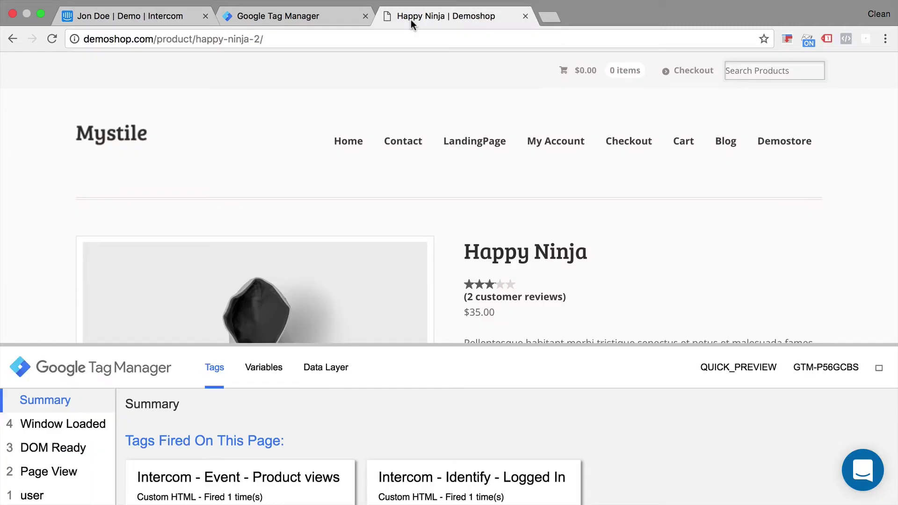
{"action": "scroll", "coordinate": [393, 206], "scroll_direction": "down", "scroll_amount": 5}
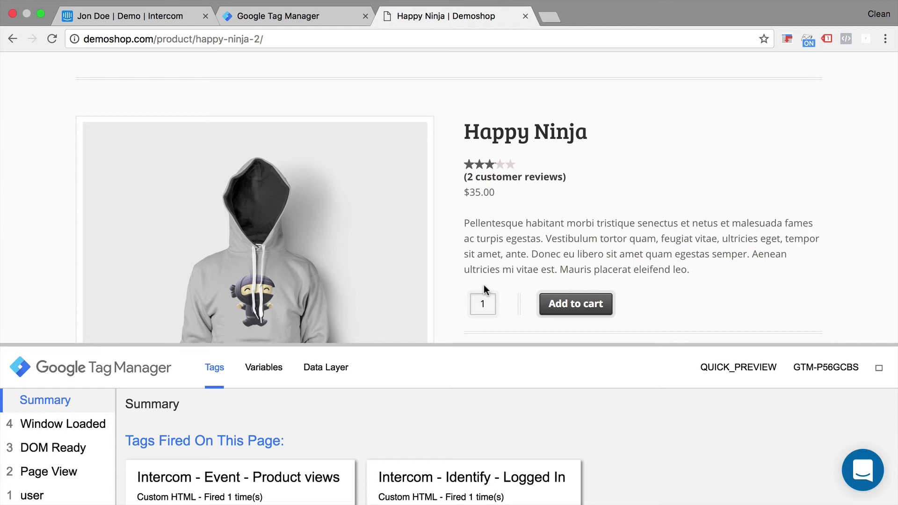
{"action": "scroll", "coordinate": [484, 284], "scroll_direction": "up", "scroll_amount": 5}
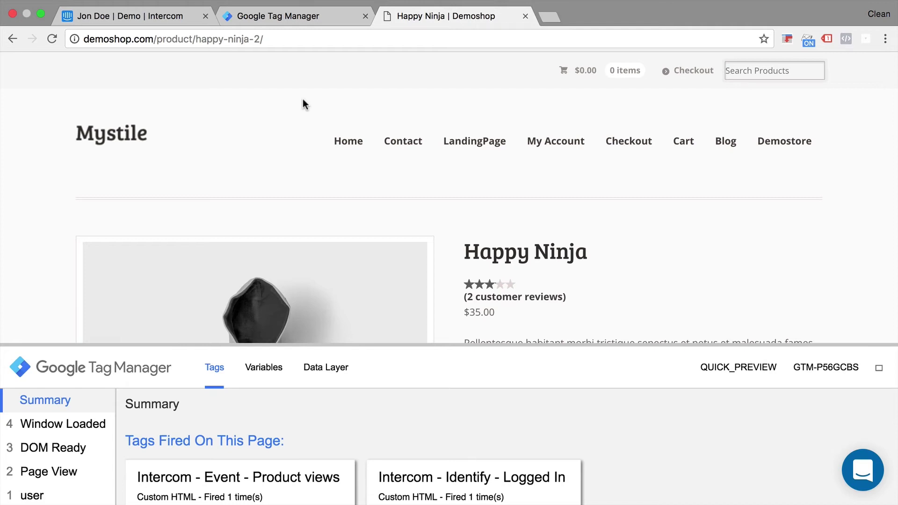
{"action": "scroll", "coordinate": [302, 99], "scroll_direction": "down", "scroll_amount": 5}
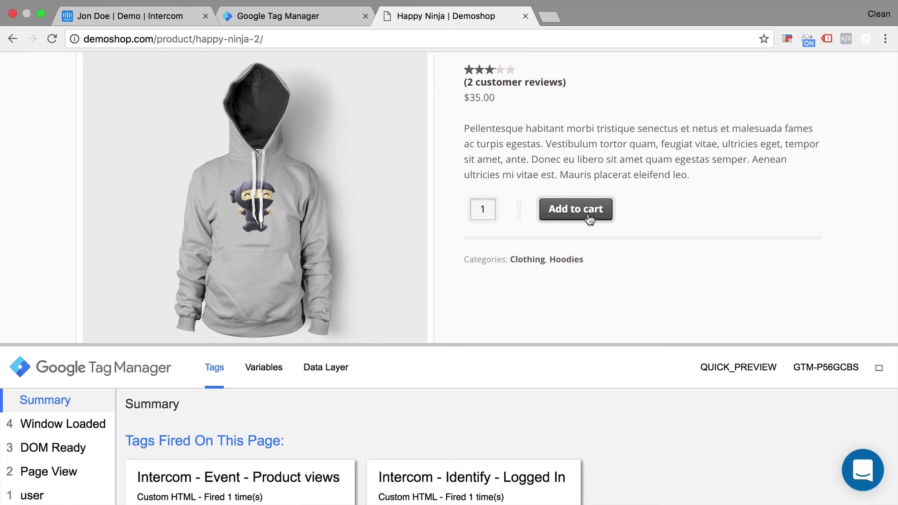
{"action": "left_click", "coordinate": [589, 218]}
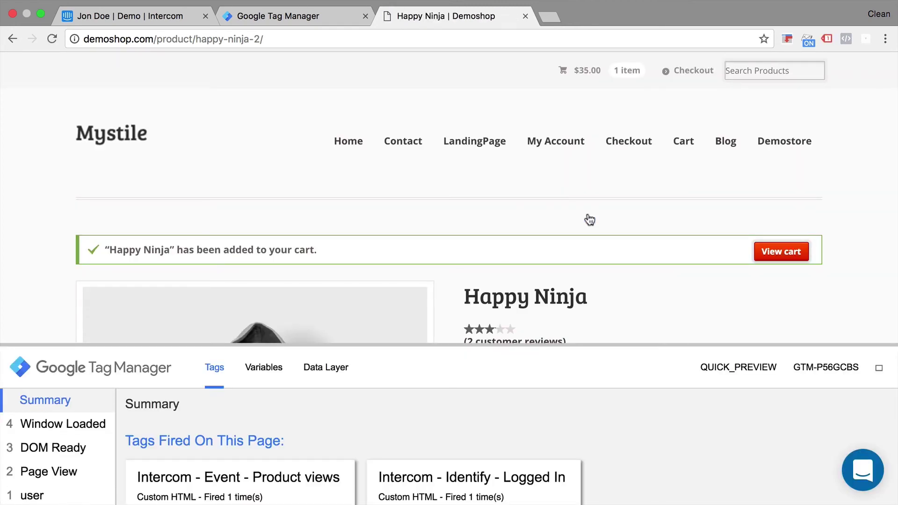
{"action": "scroll", "coordinate": [588, 220], "scroll_direction": "down", "scroll_amount": 4}
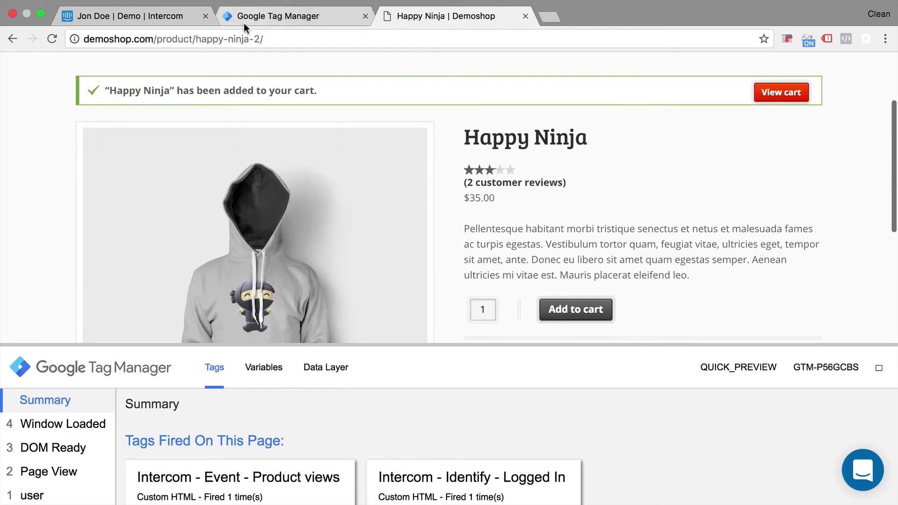
Step: Create and save a trigger named 'generic click trigger' of type Click - All Elements
{"action": "left_click", "coordinate": [243, 24]}
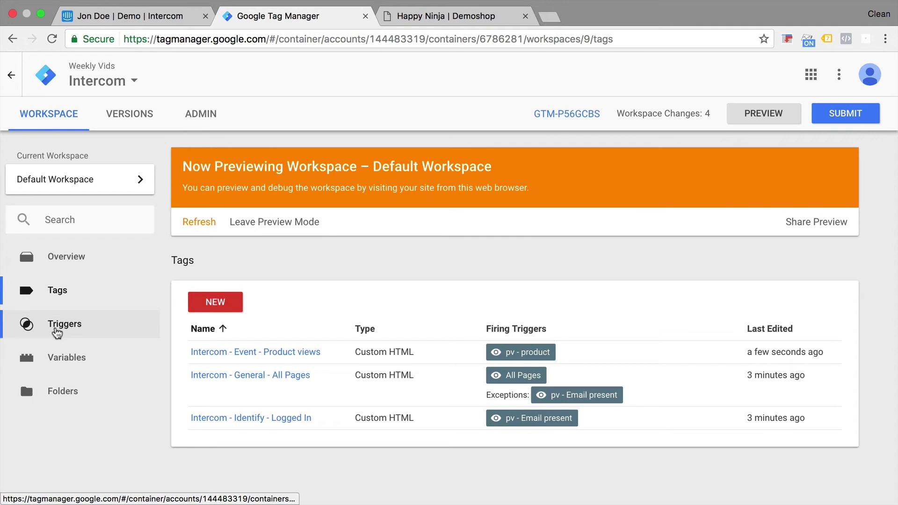
{"action": "left_click", "coordinate": [57, 330]}
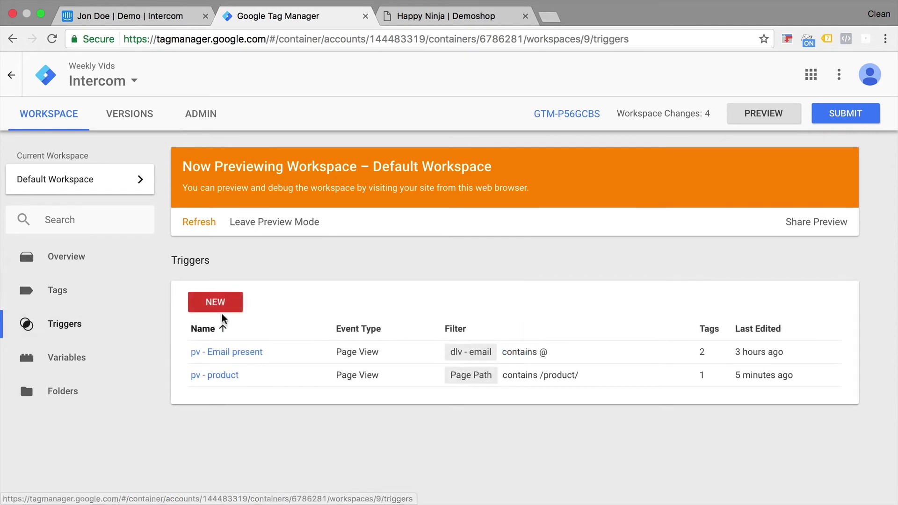
{"action": "left_click", "coordinate": [219, 308]}
{"action": "left_click", "coordinate": [206, 75]}
{"action": "type", "text": "generic"}
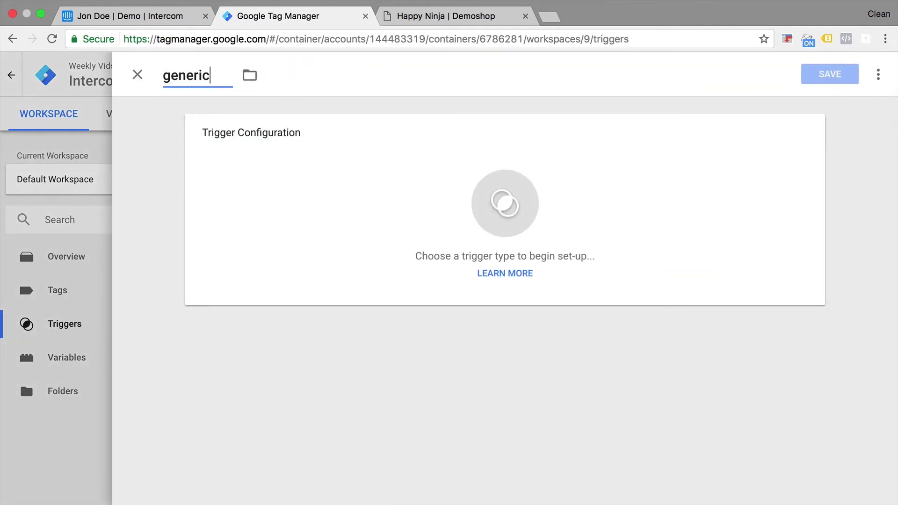
{"action": "type", "text": " click trigger"}
{"action": "left_click", "coordinate": [392, 211]}
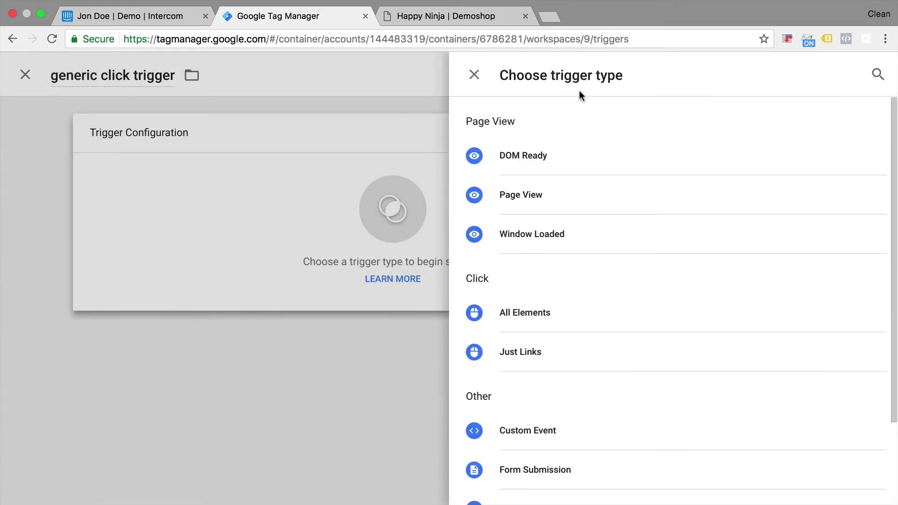
{"action": "scroll", "coordinate": [579, 238], "scroll_direction": "down", "scroll_amount": 3}
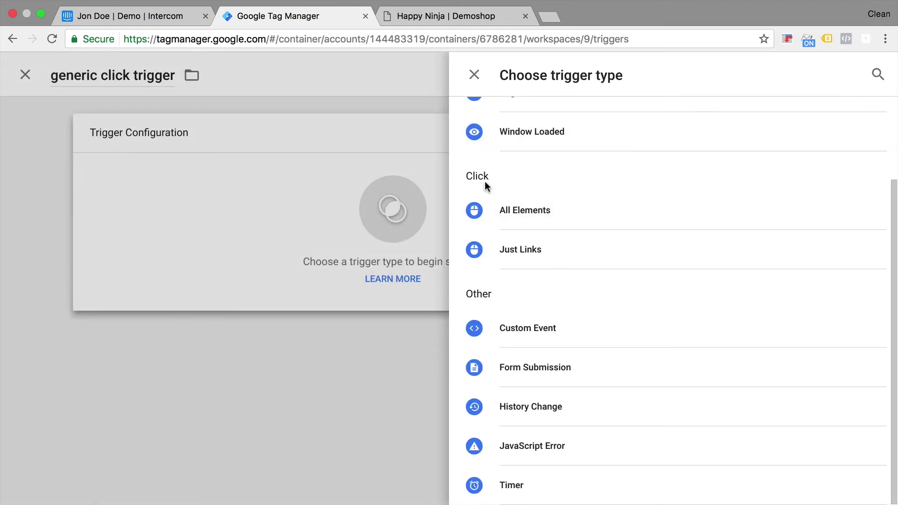
{"action": "left_click", "coordinate": [524, 214]}
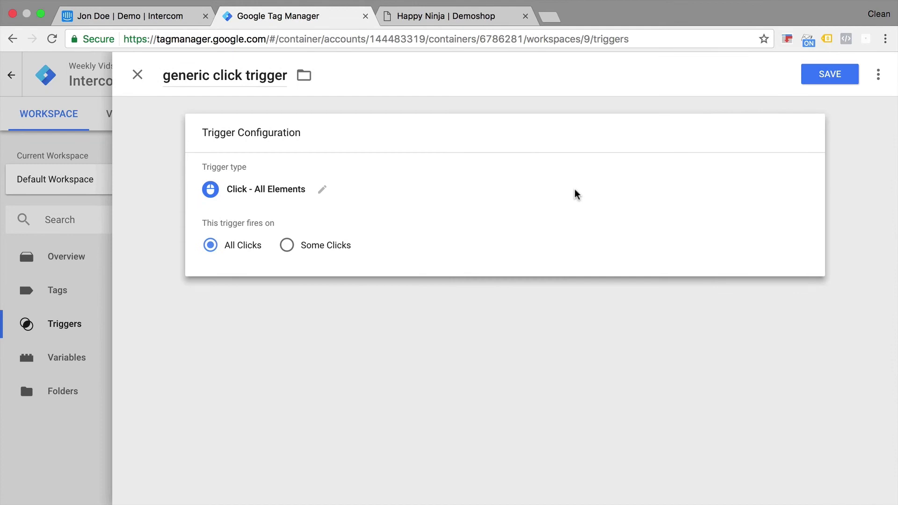
{"action": "left_click", "coordinate": [847, 81]}
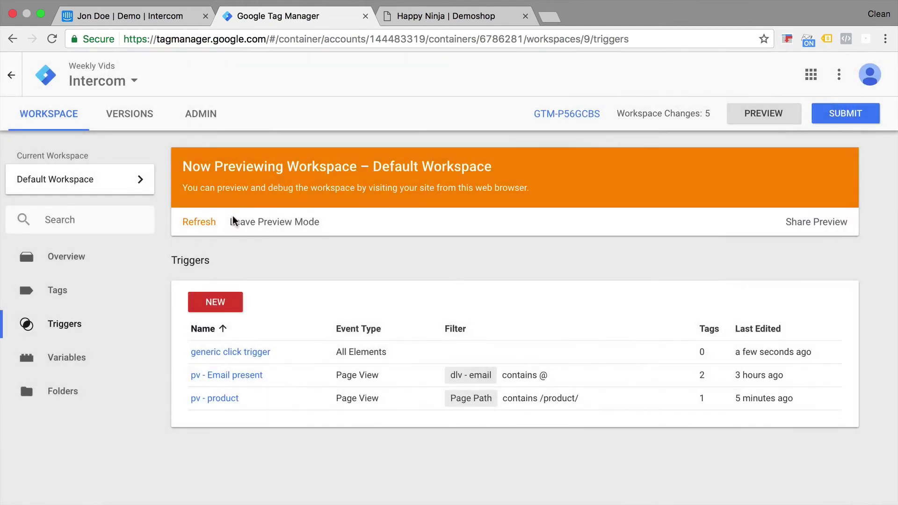
Step: Refresh the preview, reload the Happy Ninja page, and add the hoodie to the cart again
{"action": "left_click", "coordinate": [209, 225]}
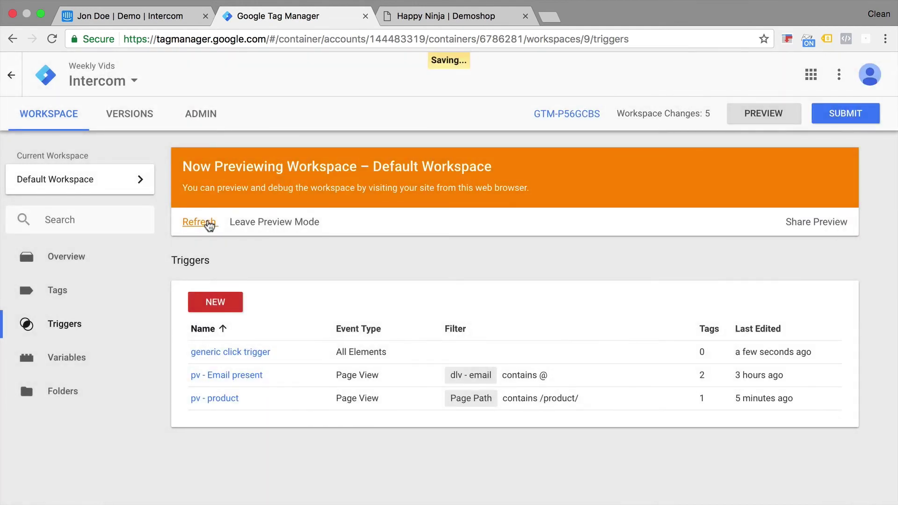
{"action": "left_click", "coordinate": [422, 16]}
{"action": "left_click", "coordinate": [51, 39]}
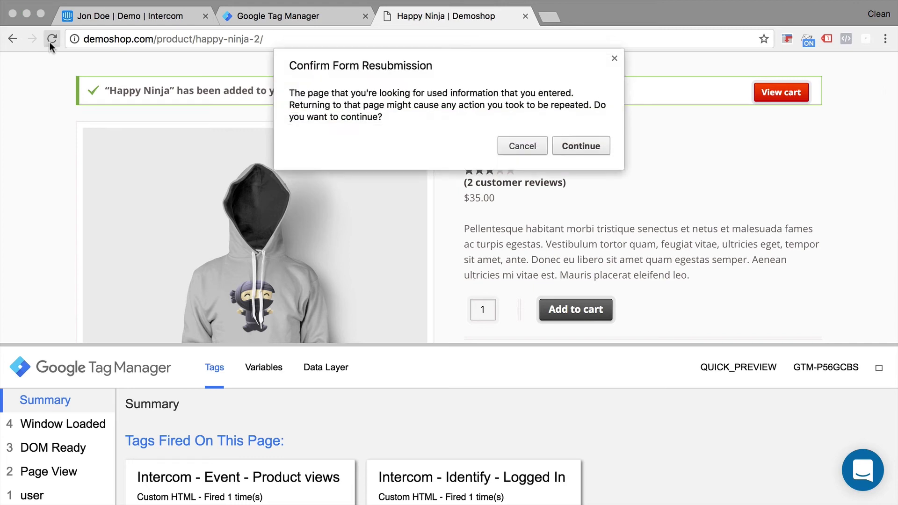
{"action": "left_click", "coordinate": [601, 146]}
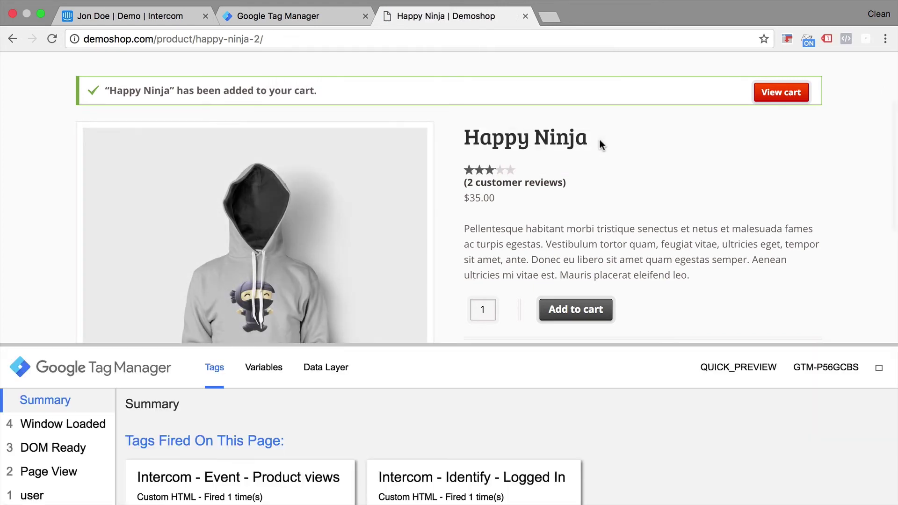
{"action": "left_click", "coordinate": [571, 313], "text": "super"}
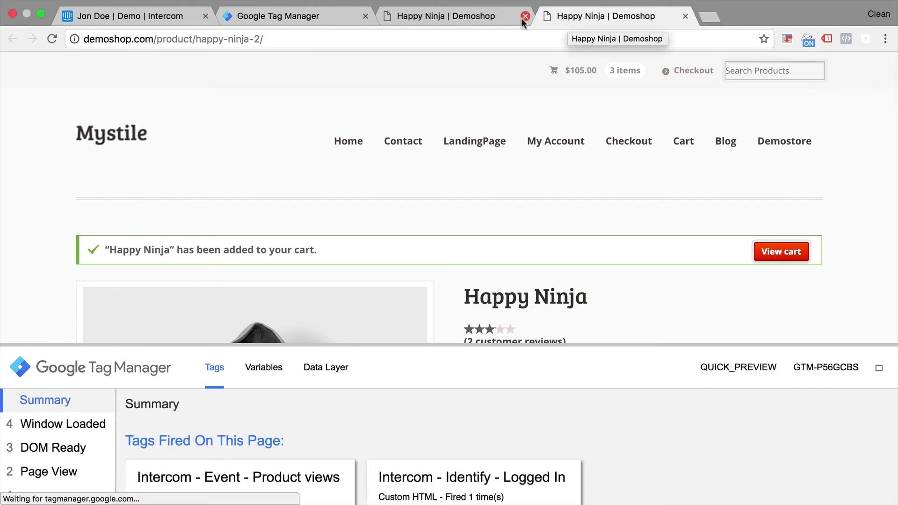
Step: Enlarge the debug pane and inspect the variables of the first gtm.click event
{"action": "left_click", "coordinate": [495, 15]}
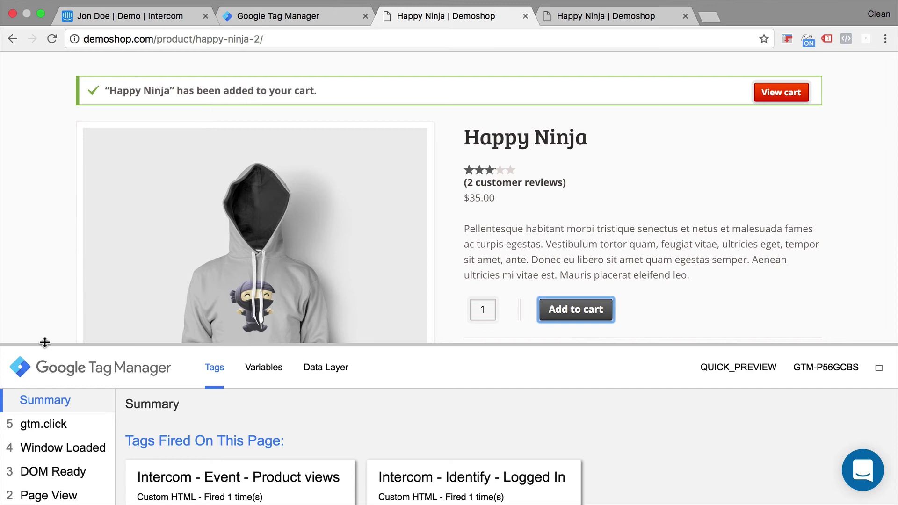
{"action": "left_click_drag", "start_coordinate": [45, 344], "coordinate": [45, 202]}
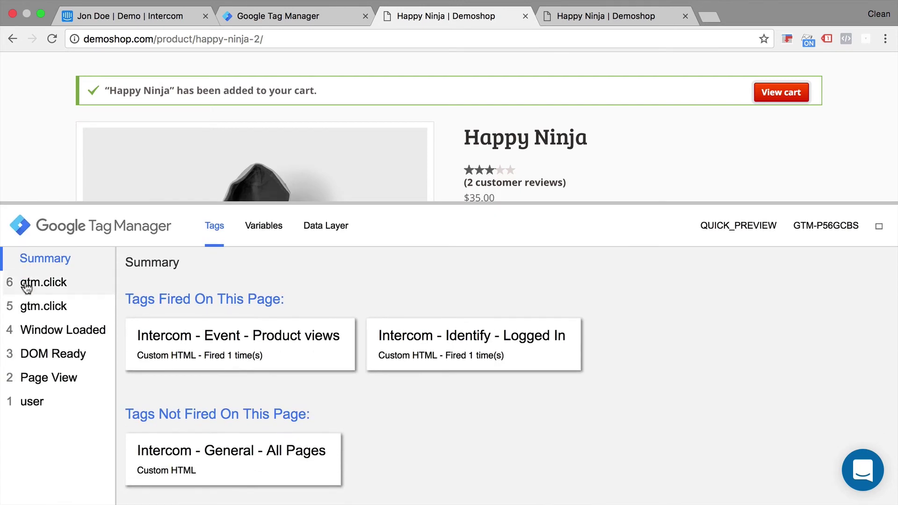
{"action": "left_click", "coordinate": [32, 316]}
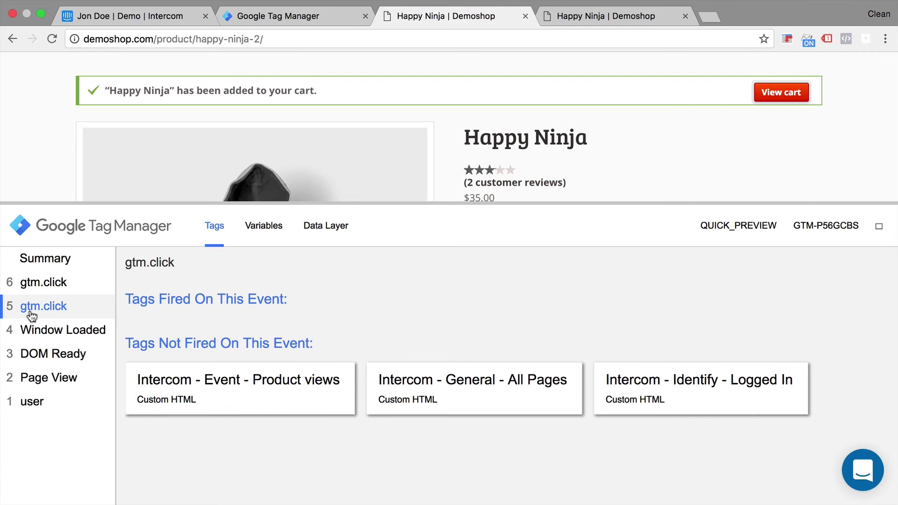
{"action": "left_click", "coordinate": [260, 227]}
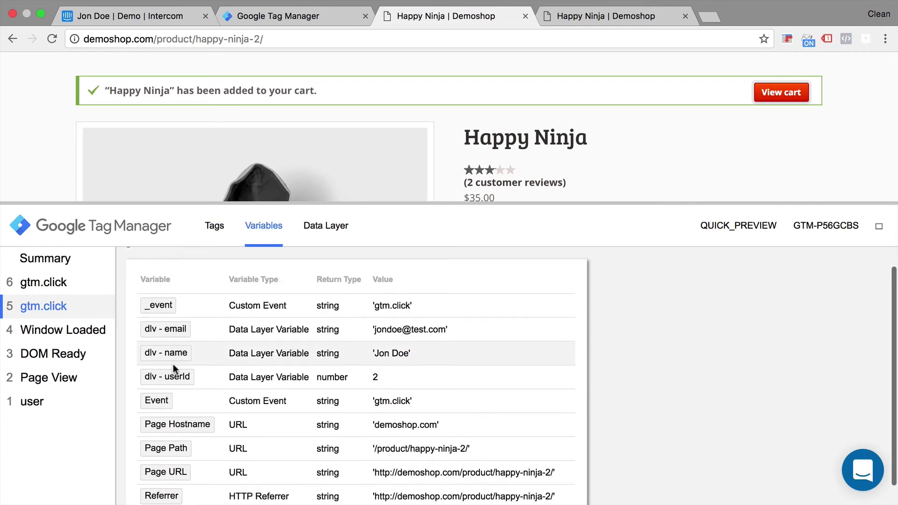
{"action": "scroll", "coordinate": [173, 363], "scroll_direction": "down", "scroll_amount": 5}
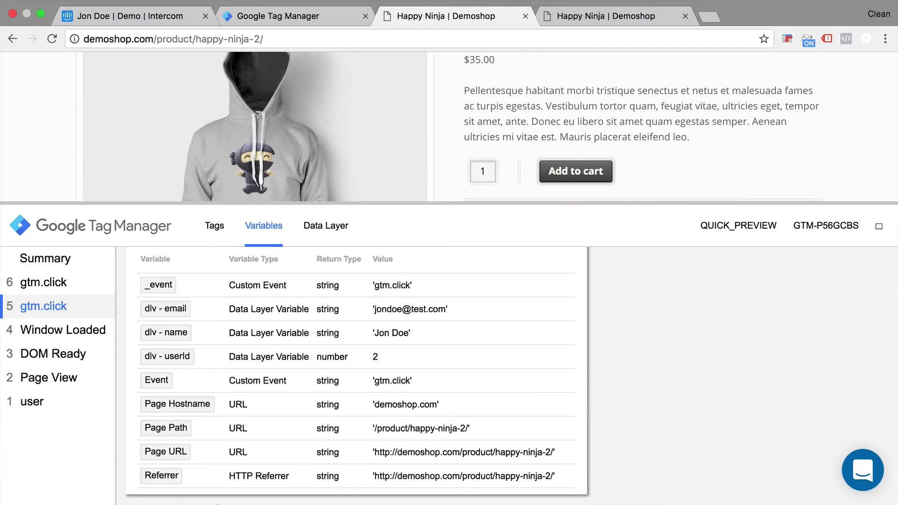
Step: Enable the built-in Click Element, Classes, ID, Target, URL and Text variables
{"action": "left_click", "coordinate": [271, 16]}
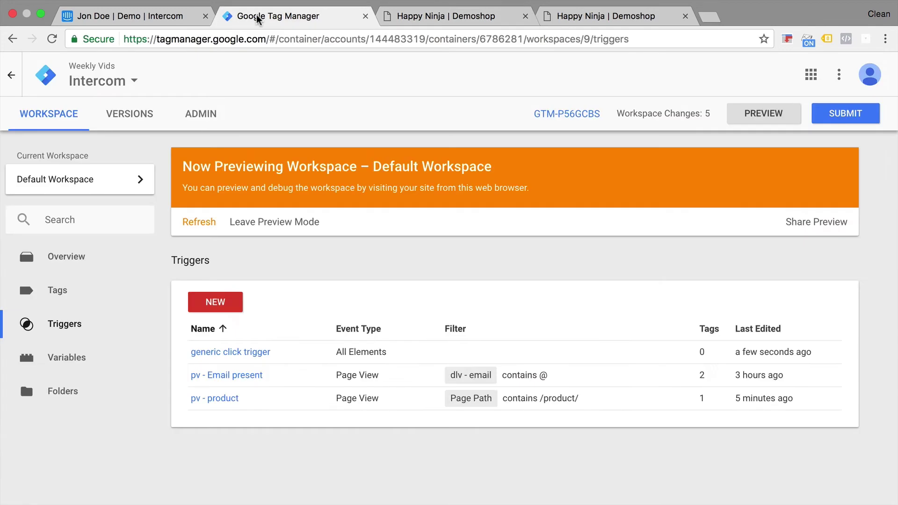
{"action": "left_click", "coordinate": [55, 368]}
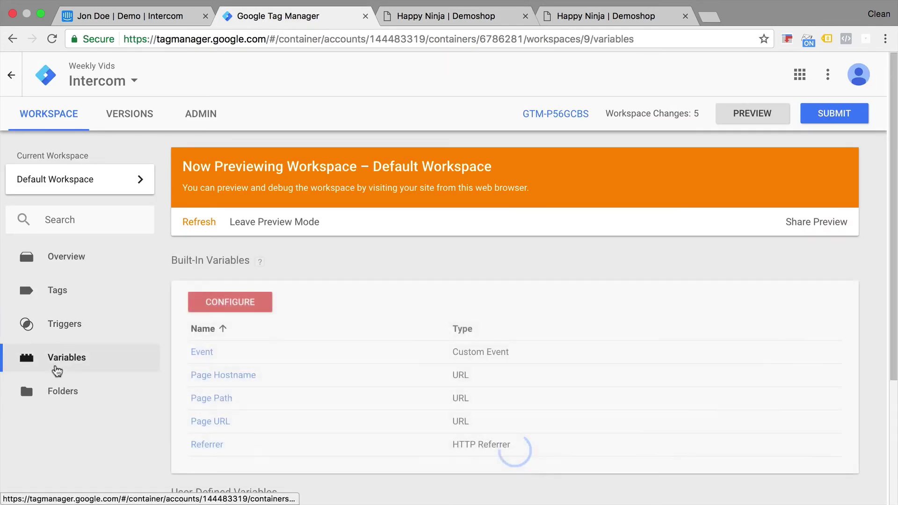
{"action": "left_click", "coordinate": [241, 305]}
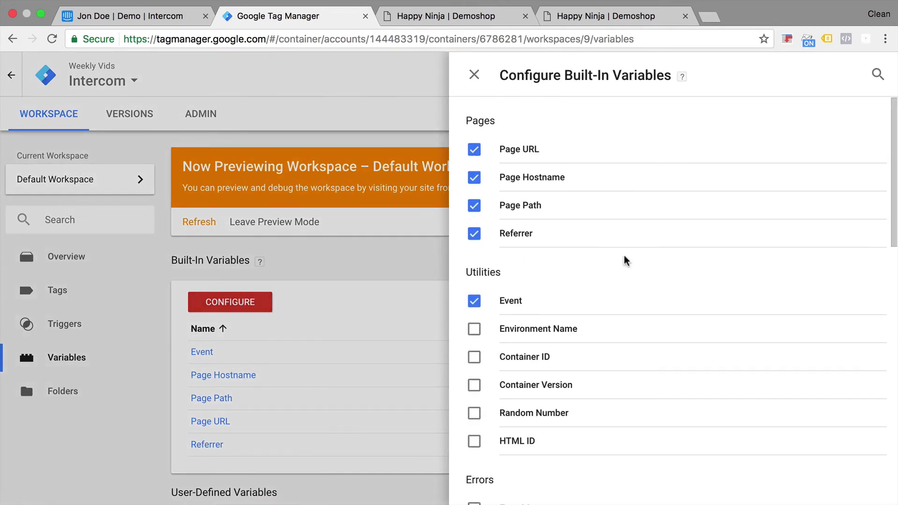
{"action": "scroll", "coordinate": [625, 259], "scroll_direction": "down", "scroll_amount": 5}
{"action": "scroll", "coordinate": [624, 257], "scroll_direction": "down", "scroll_amount": 6}
{"action": "left_click", "coordinate": [474, 138]}
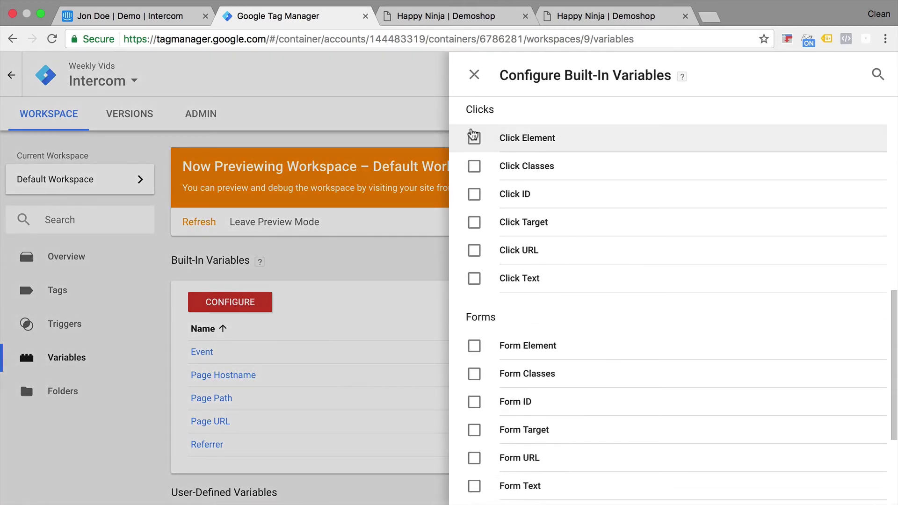
{"action": "left_click", "coordinate": [475, 167]}
{"action": "left_click", "coordinate": [474, 194]}
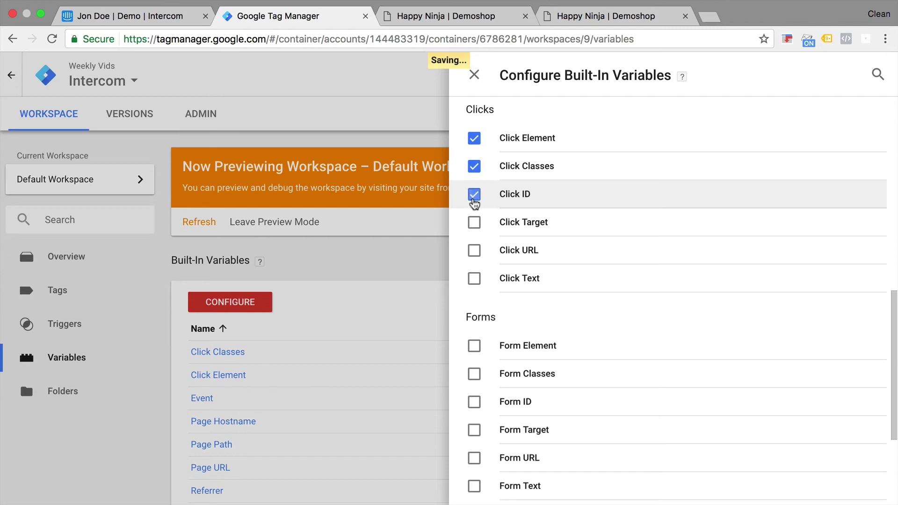
{"action": "left_click", "coordinate": [475, 224]}
{"action": "left_click", "coordinate": [473, 251]}
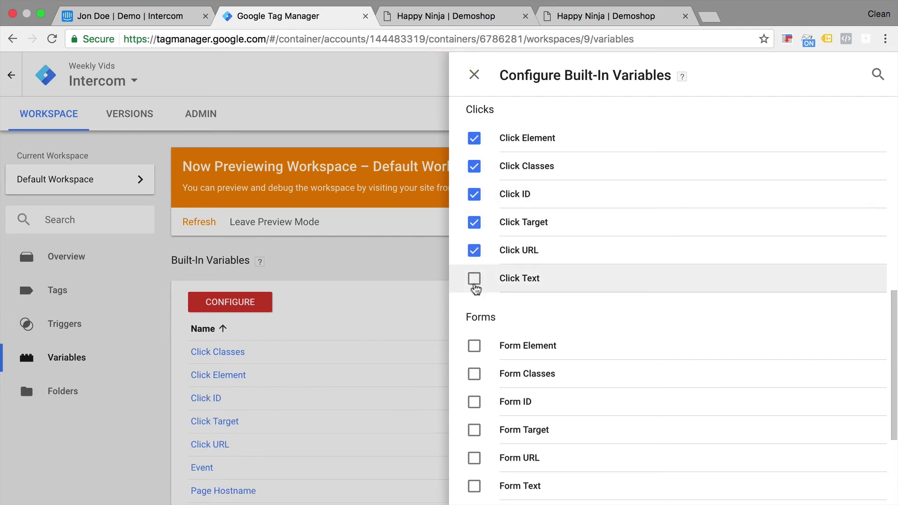
{"action": "left_click", "coordinate": [474, 279]}
{"action": "left_click", "coordinate": [431, 265]}
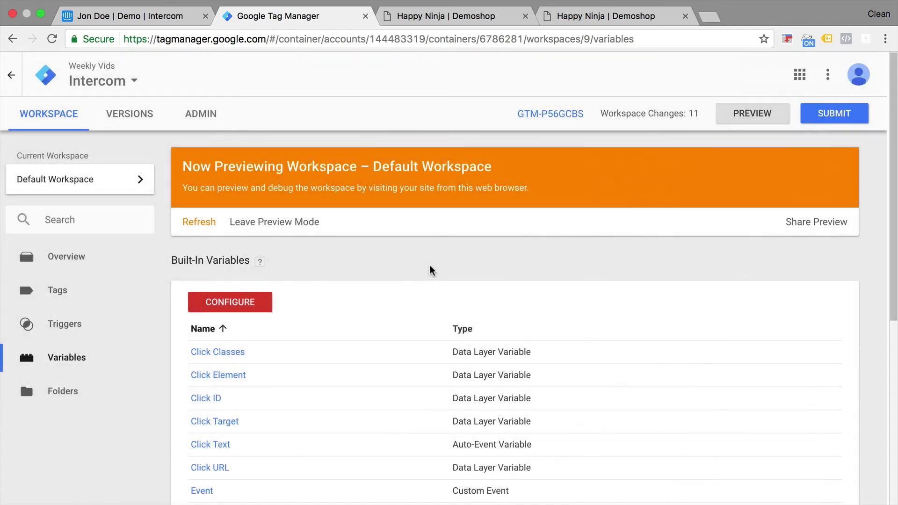
Step: Refresh the preview and reload the Happy Ninja product page, confirming the resubmission
{"action": "left_click", "coordinate": [194, 224]}
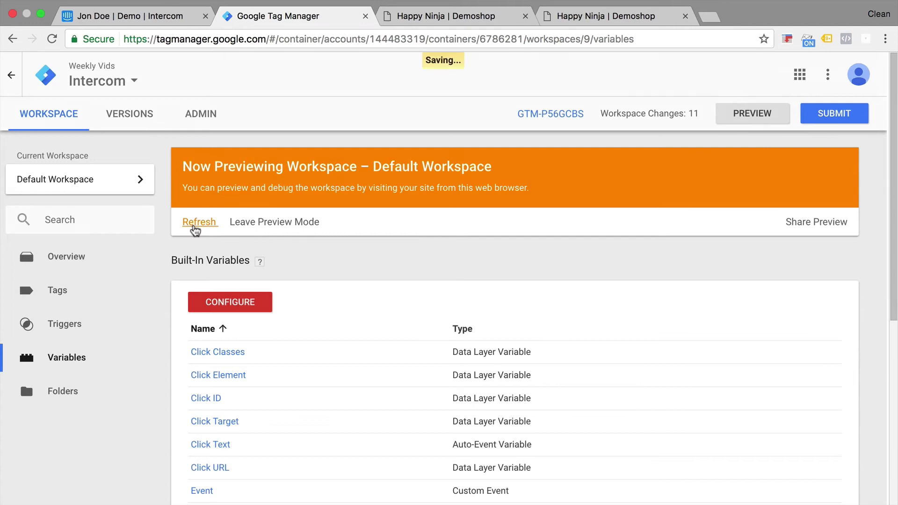
{"action": "left_click", "coordinate": [485, 16]}
{"action": "key", "text": "super+r"}
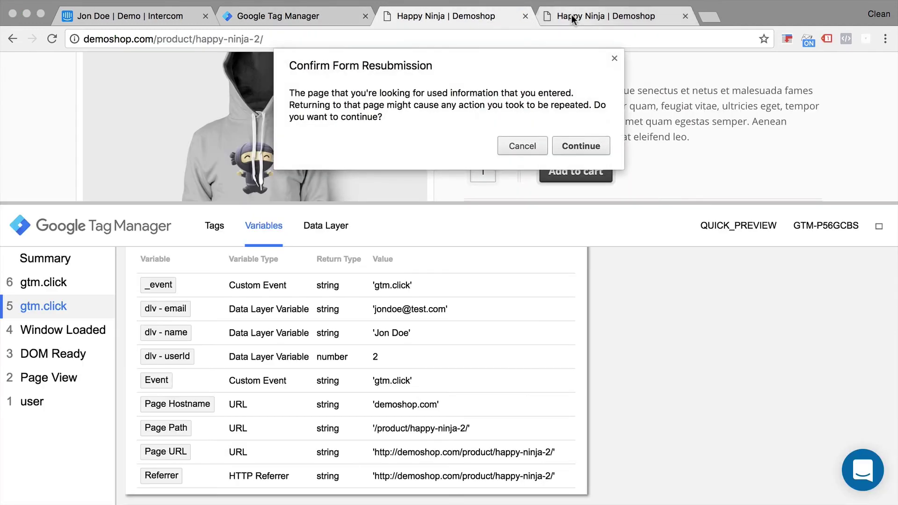
{"action": "left_click", "coordinate": [580, 145]}
{"action": "middle_click", "coordinate": [633, 18]}
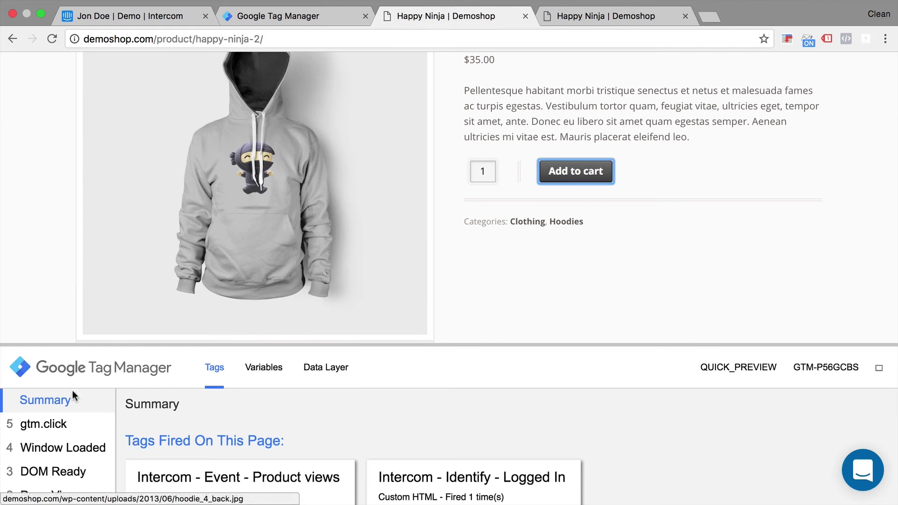
Step: Inspect the add-to-cart gtm.click variables, showing Click Text 'Add to cart'
{"action": "left_click", "coordinate": [61, 424]}
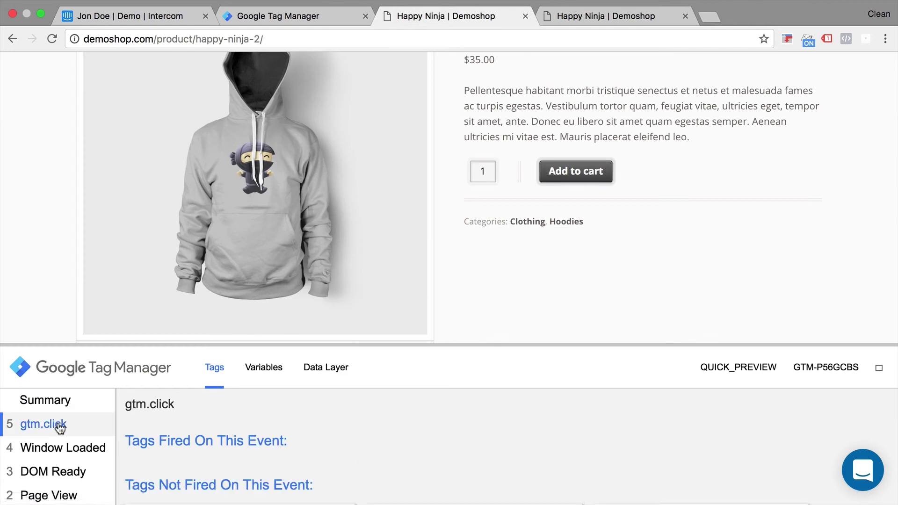
{"action": "left_click", "coordinate": [270, 362]}
{"action": "left_click_drag", "start_coordinate": [267, 344], "coordinate": [278, 55]}
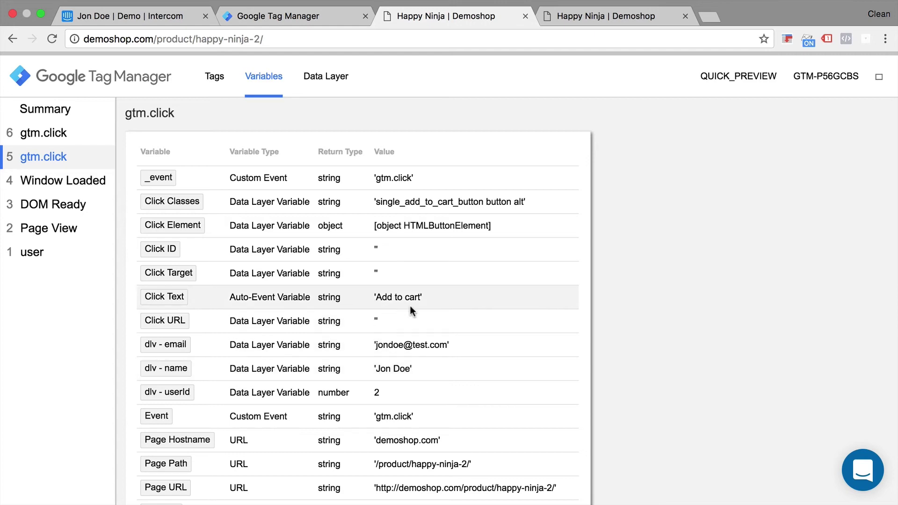
{"action": "left_click_drag", "start_coordinate": [374, 52], "coordinate": [375, 276]}
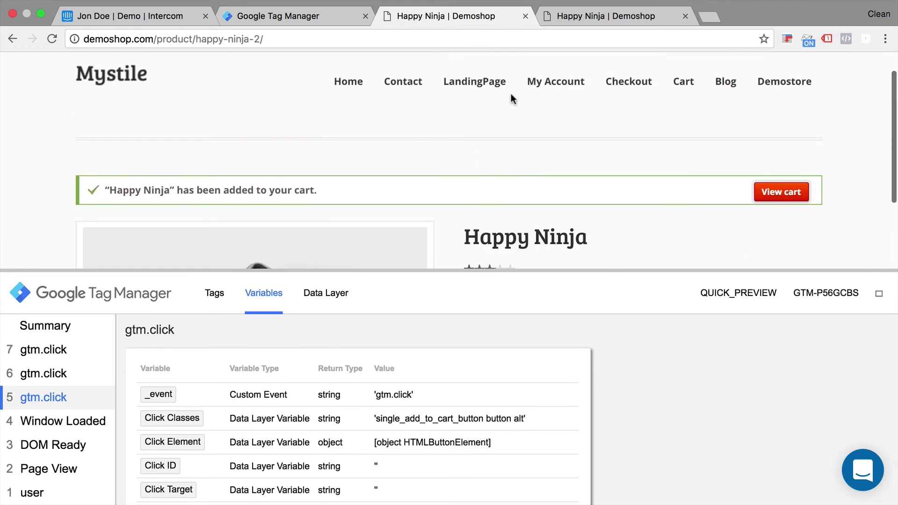
Step: Compare with a My Account link click's variables, then return to the add-to-cart click
{"action": "left_click", "coordinate": [562, 87], "text": "super"}
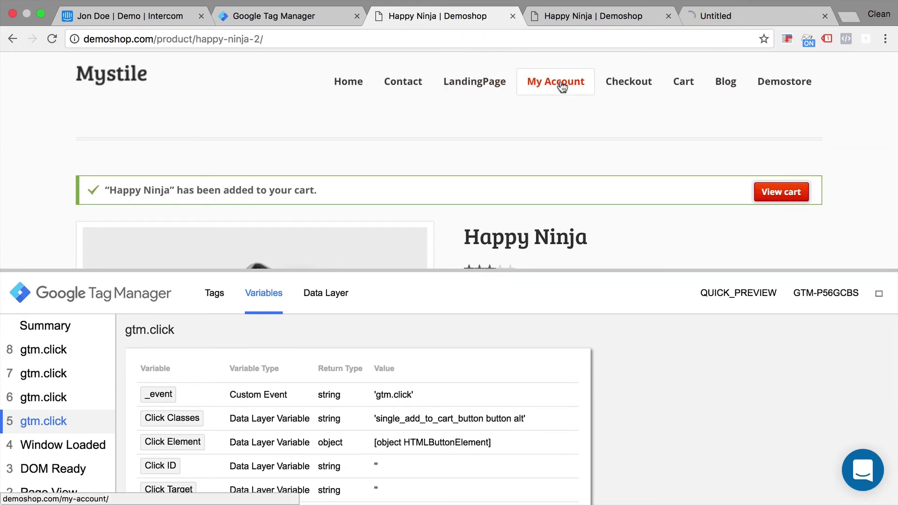
{"action": "left_click", "coordinate": [37, 351]}
{"action": "scroll", "coordinate": [299, 402], "scroll_direction": "down", "scroll_amount": 5}
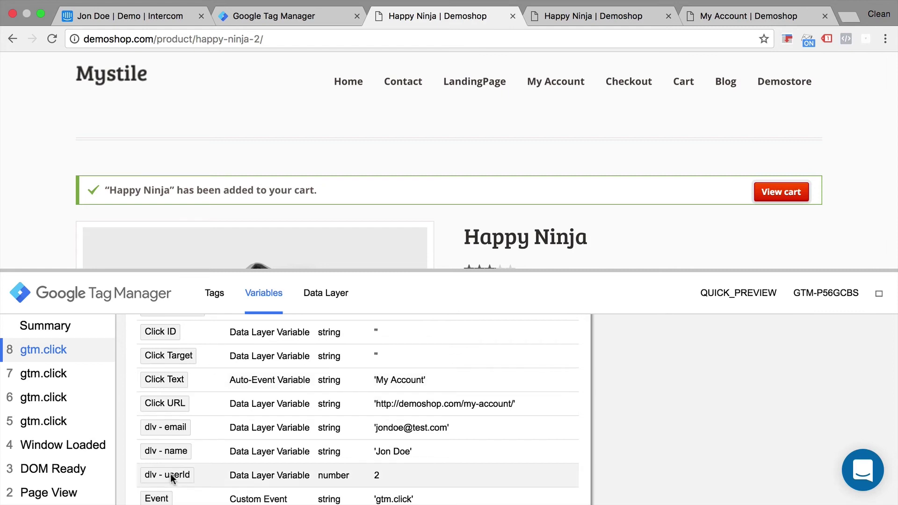
{"action": "left_click", "coordinate": [37, 423]}
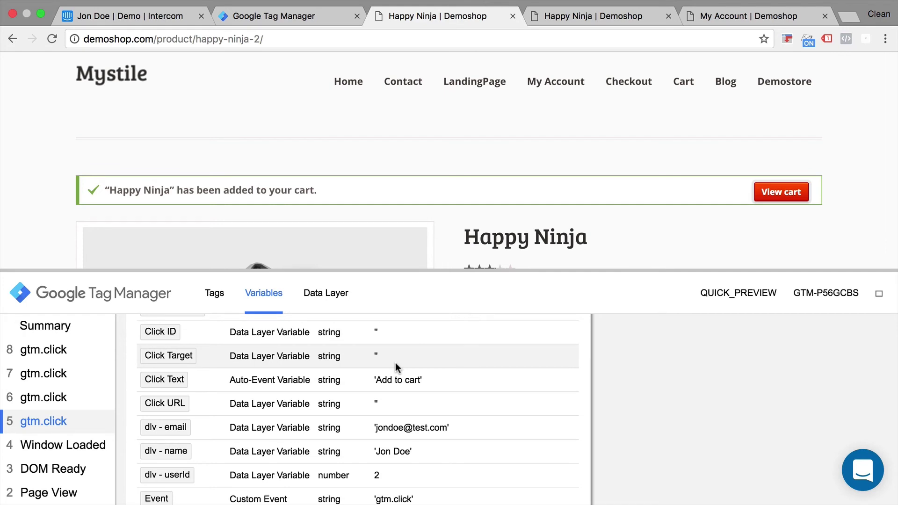
Step: Rename the generic click trigger to 'click - Add to Cart'
{"action": "left_click", "coordinate": [282, 22]}
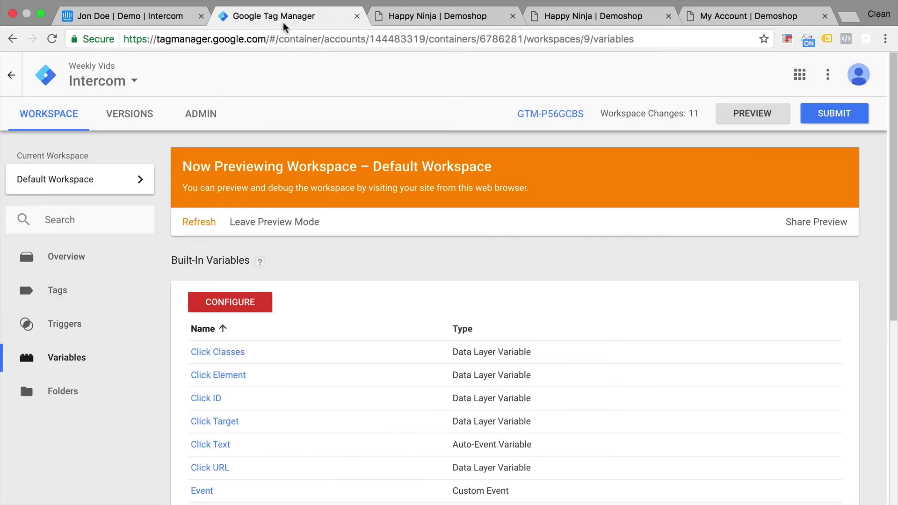
{"action": "left_click", "coordinate": [72, 330]}
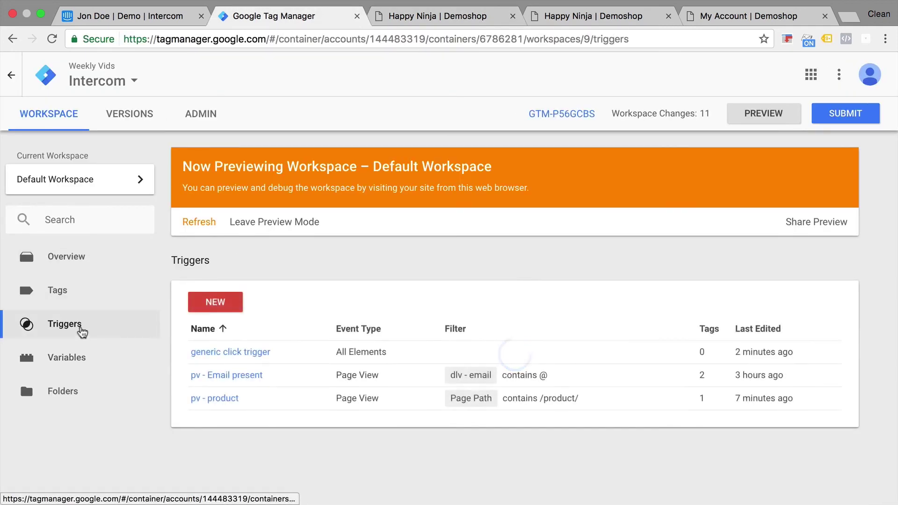
{"action": "left_click", "coordinate": [237, 353]}
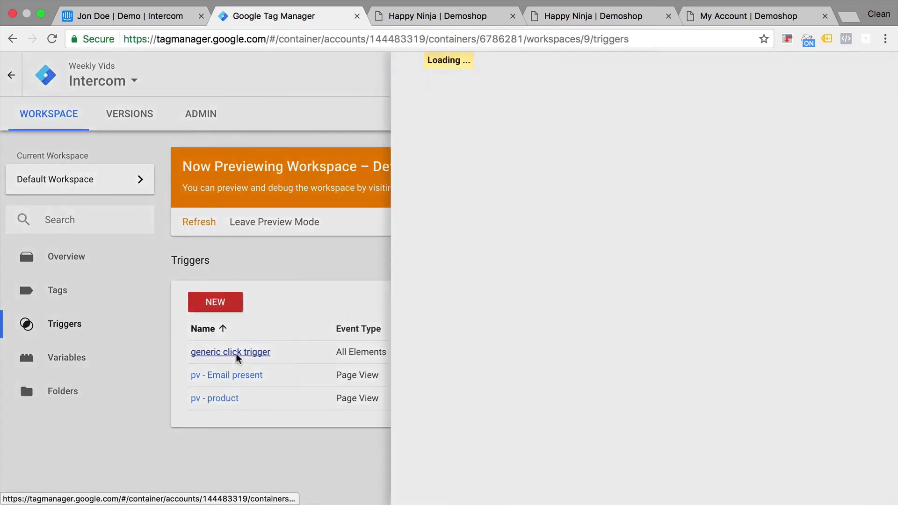
{"action": "triple_click", "coordinate": [192, 74]}
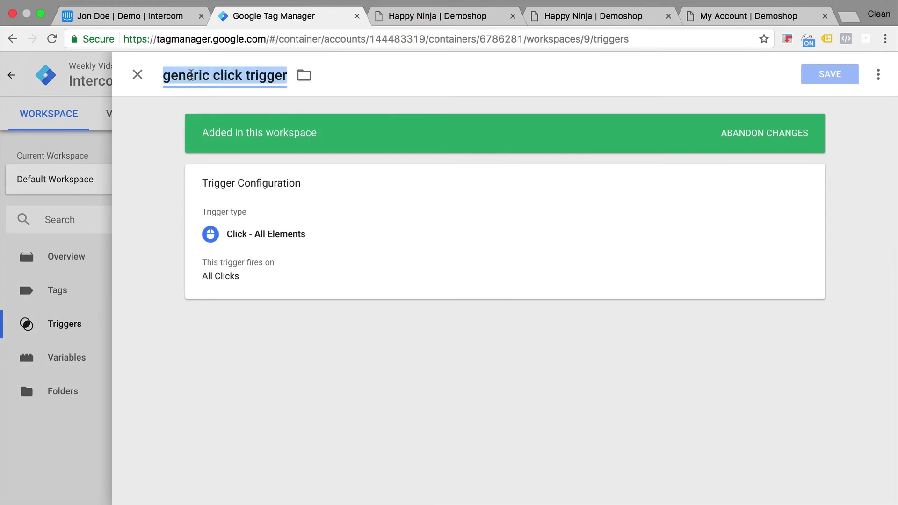
{"action": "type", "text": "click - A"}
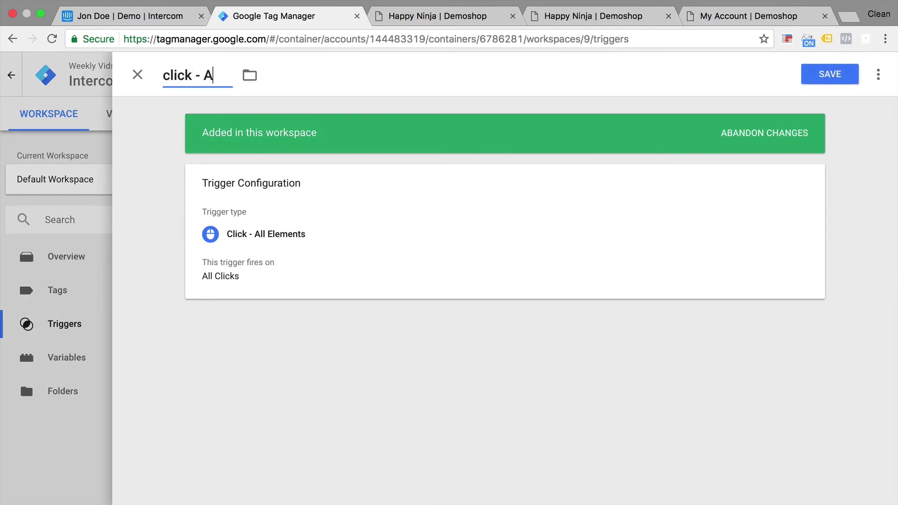
{"action": "type", "text": "dd to Cart"}
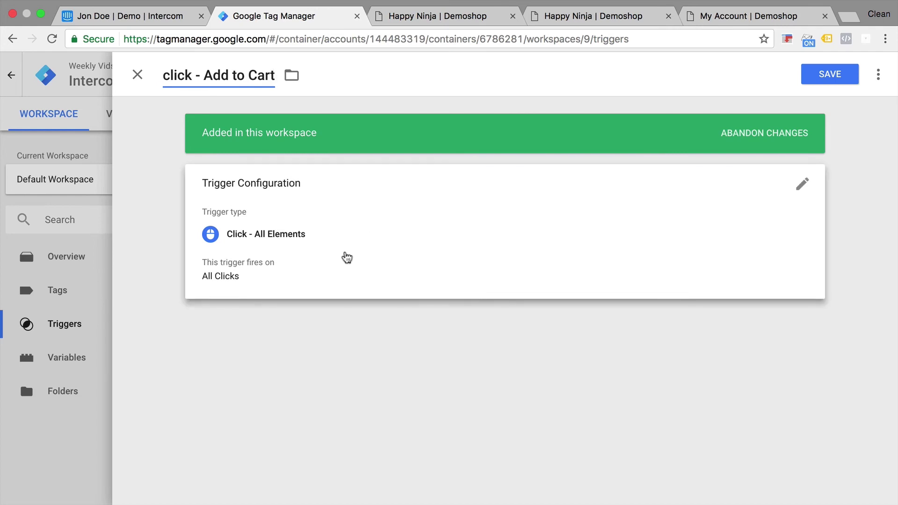
Step: Limit the trigger to some clicks with a Click Text equals condition
{"action": "left_click", "coordinate": [347, 257]}
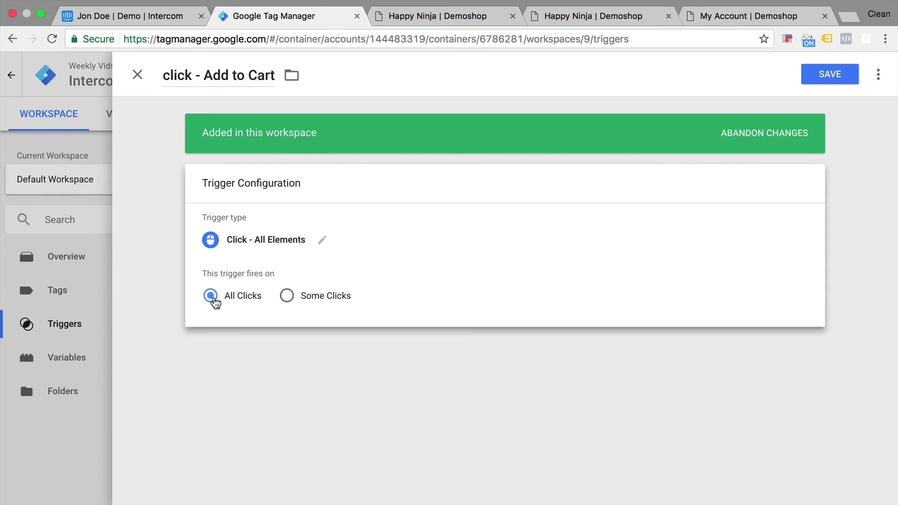
{"action": "left_click", "coordinate": [287, 297]}
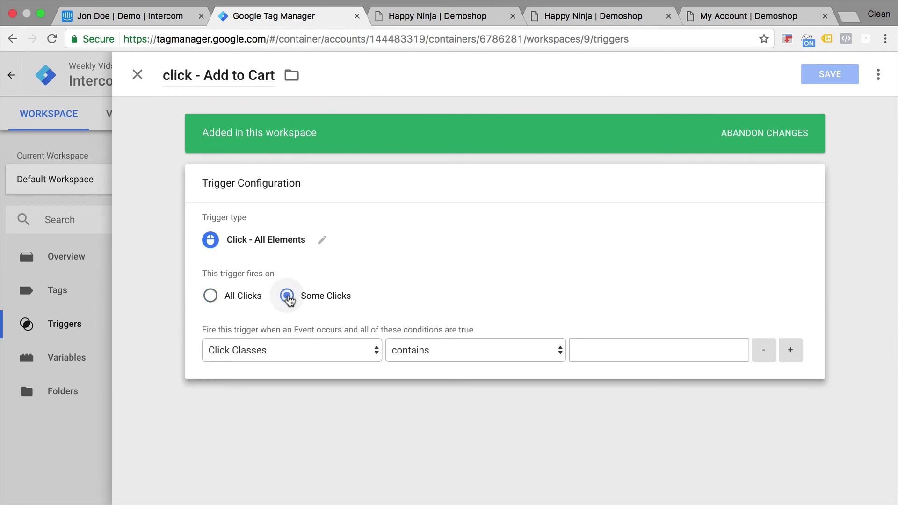
{"action": "left_click", "coordinate": [264, 349]}
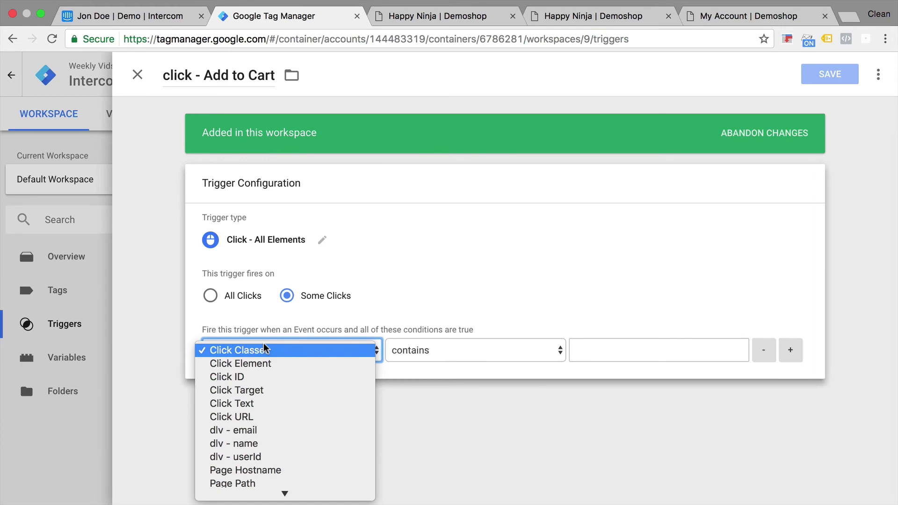
{"action": "left_click", "coordinate": [254, 403]}
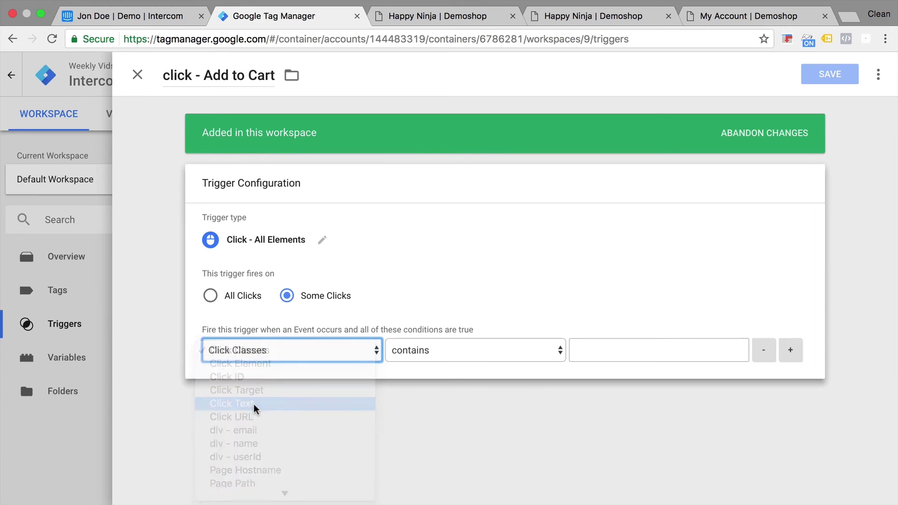
{"action": "left_click", "coordinate": [439, 356]}
{"action": "left_click", "coordinate": [437, 341]}
Step: Enter 'Add to cart' as the match value, checking the shop's button text, and save
{"action": "left_click", "coordinate": [583, 342]}
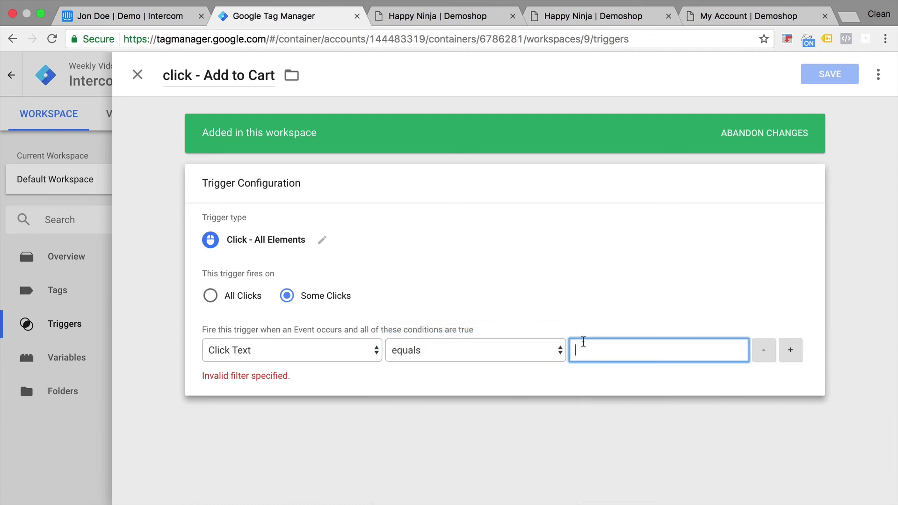
{"action": "type", "text": "Add to Cart"}
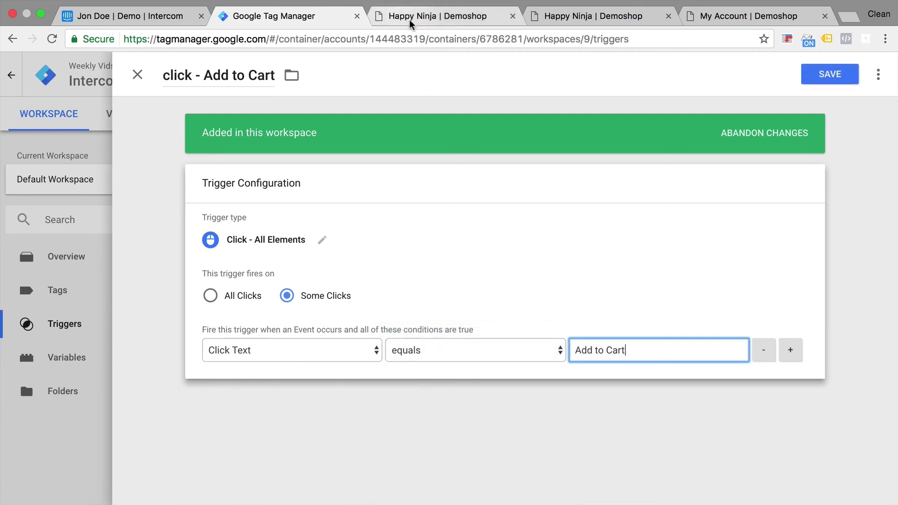
{"action": "left_click", "coordinate": [414, 21]}
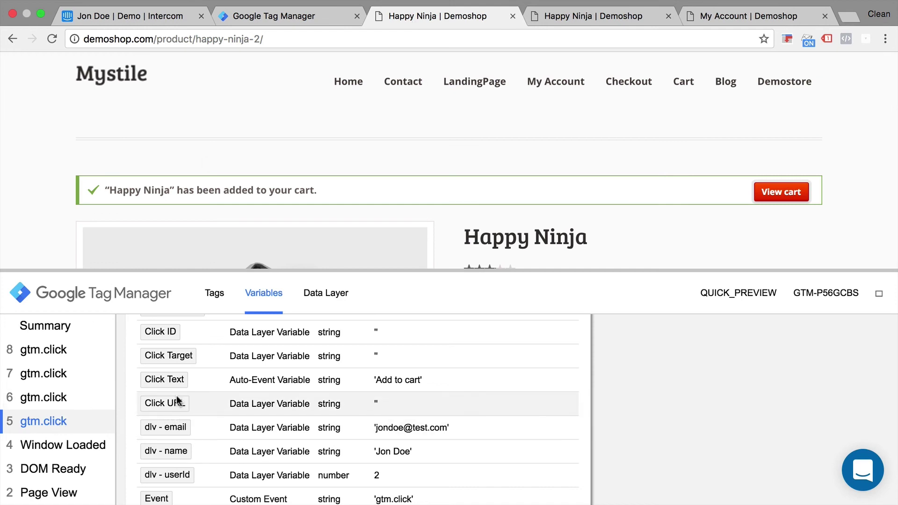
{"action": "scroll", "coordinate": [177, 398], "scroll_direction": "up", "scroll_amount": 1}
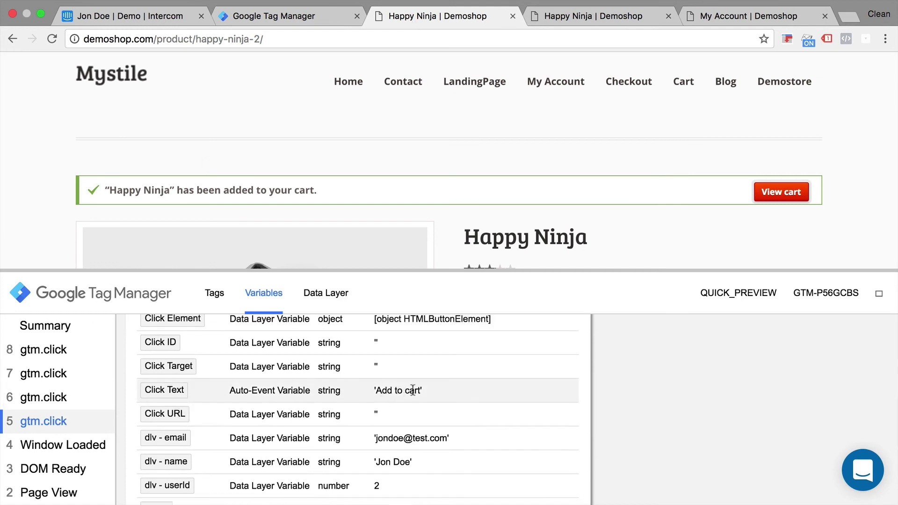
{"action": "left_click", "coordinate": [312, 19]}
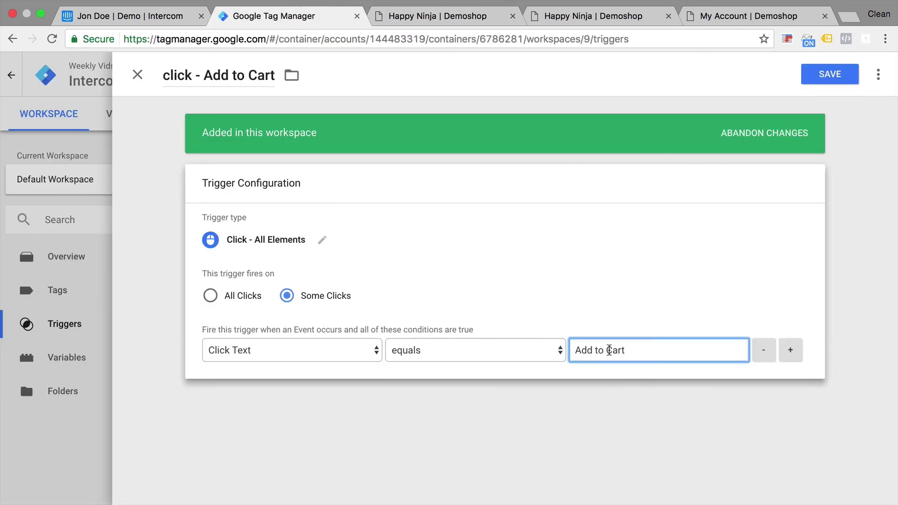
{"action": "left_click", "coordinate": [823, 76]}
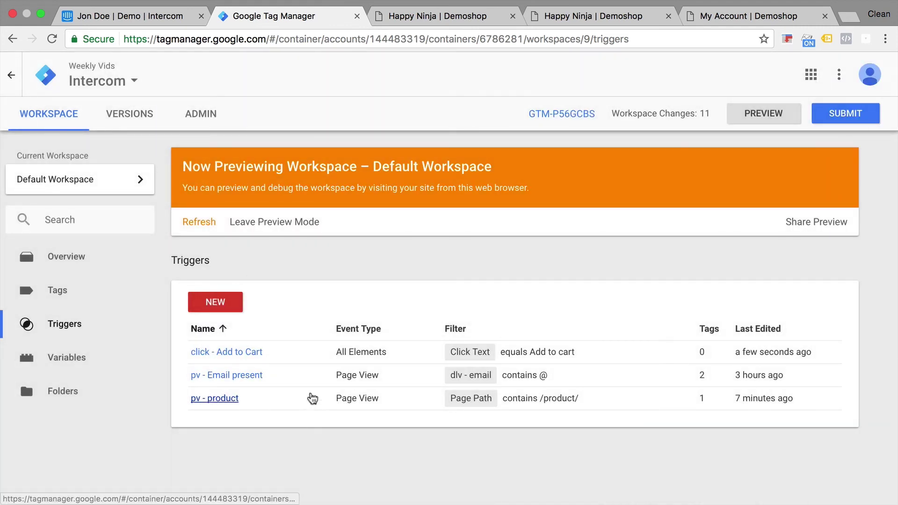
Step: Make a copy of the Intercom - Event - Product views tag
{"action": "left_click", "coordinate": [75, 290]}
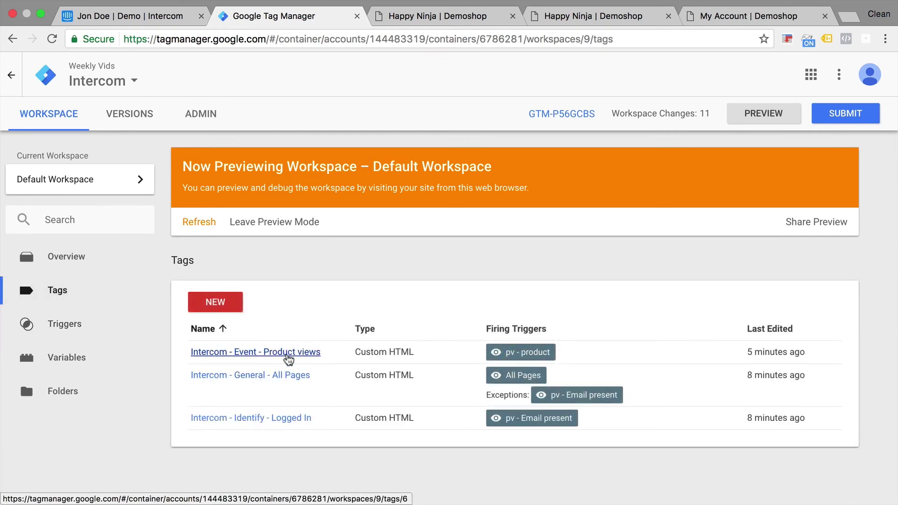
{"action": "left_click", "coordinate": [288, 355]}
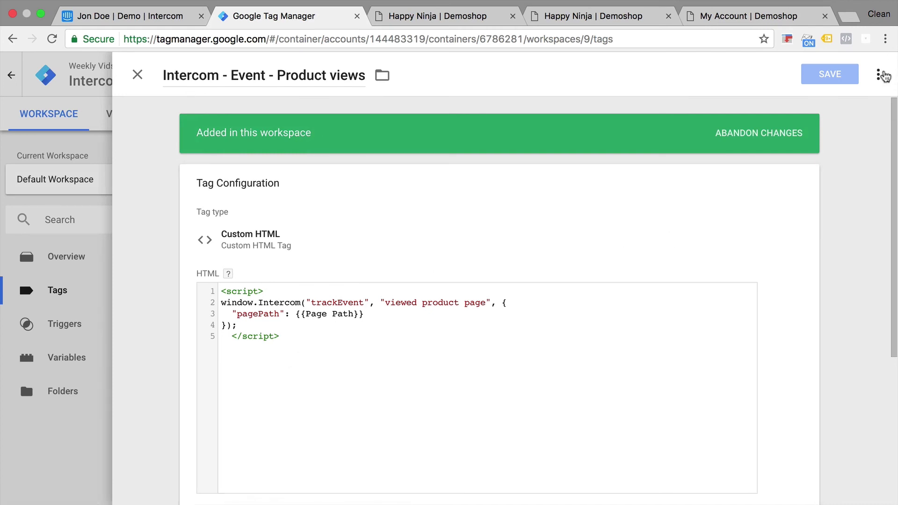
{"action": "left_click", "coordinate": [881, 74]}
{"action": "left_click", "coordinate": [835, 107]}
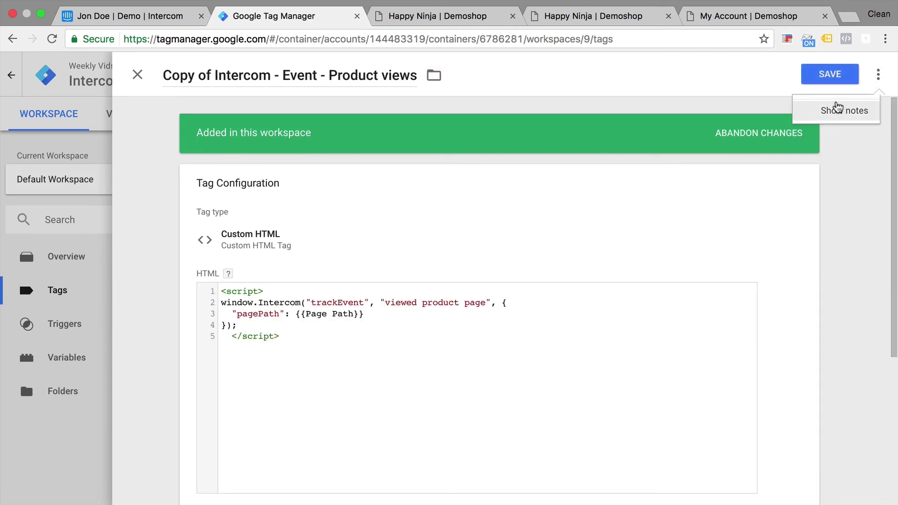
{"action": "left_click", "coordinate": [849, 191]}
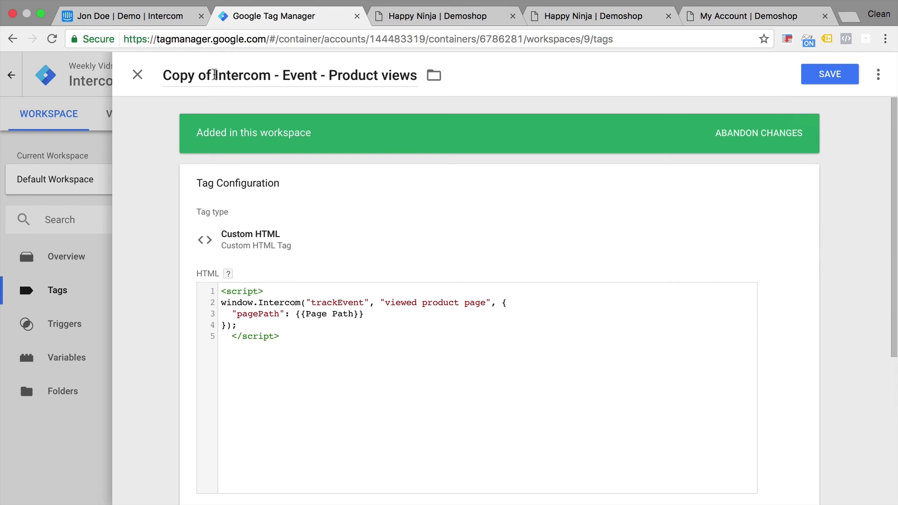
Step: Rename the copy 'Intercom - Event - Add to Cart' and change its event to 'add to cart'
{"action": "left_click", "coordinate": [214, 75]}
{"action": "key", "text": "BackSpace"}
{"action": "key", "text": "BackSpace"}
{"action": "key", "text": "BackSpace"}
{"action": "key", "text": "BackSpace"}
{"action": "key", "text": "BackSpace"}
{"action": "key", "text": "BackSpace"}
{"action": "key", "text": "BackSpace"}
{"action": "key", "text": "BackSpace"}
{"action": "left_click_drag", "start_coordinate": [278, 76], "coordinate": [369, 76]}
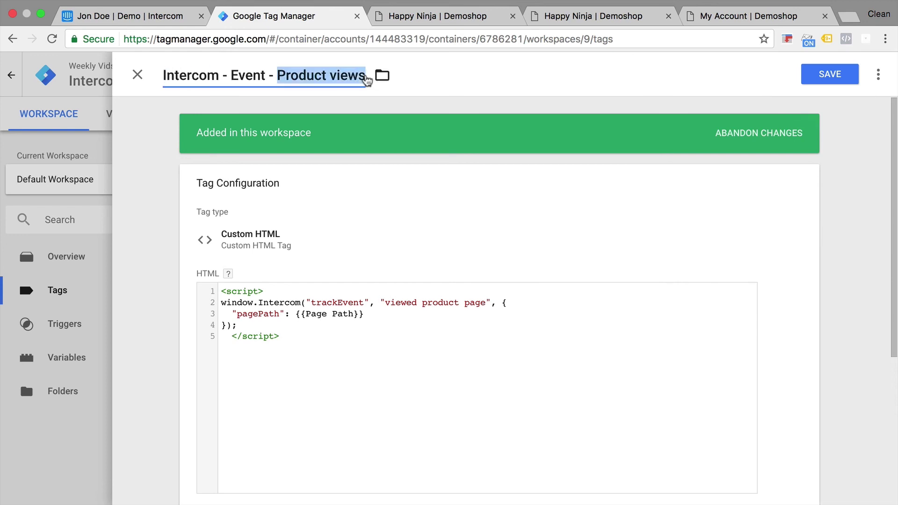
{"action": "type", "text": "Add to Cart"}
{"action": "left_click", "coordinate": [236, 258]}
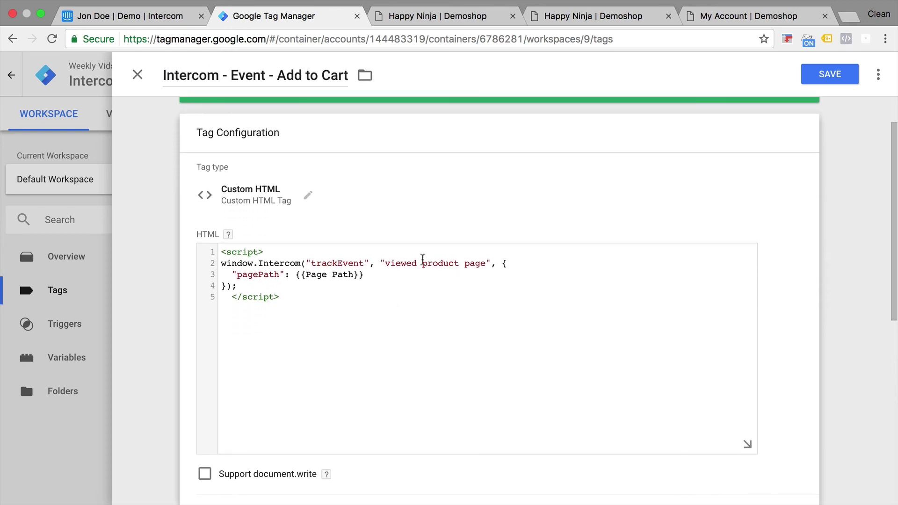
{"action": "left_click_drag", "start_coordinate": [385, 263], "coordinate": [488, 263]}
{"action": "type", "text": "add"}
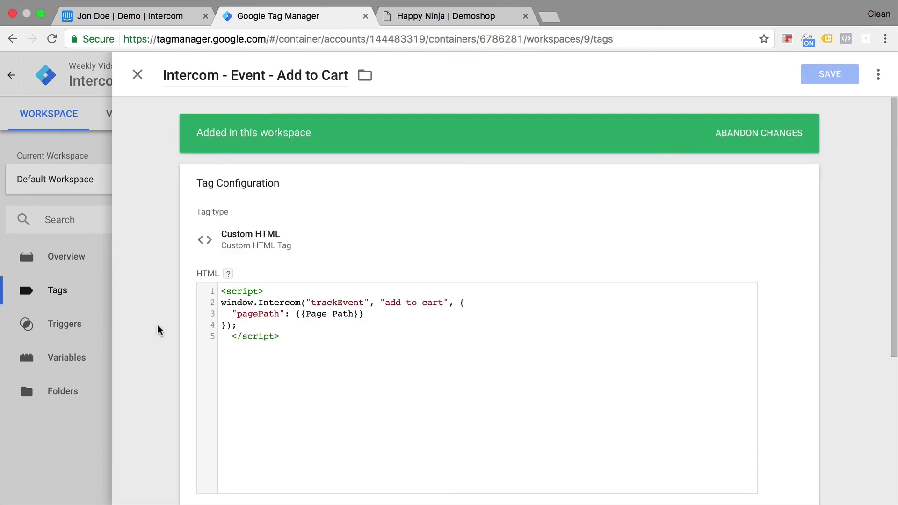
Step: Replace the pv - product trigger with click - Add to Cart and save the tag
{"action": "scroll", "coordinate": [161, 330], "scroll_direction": "down", "scroll_amount": 5}
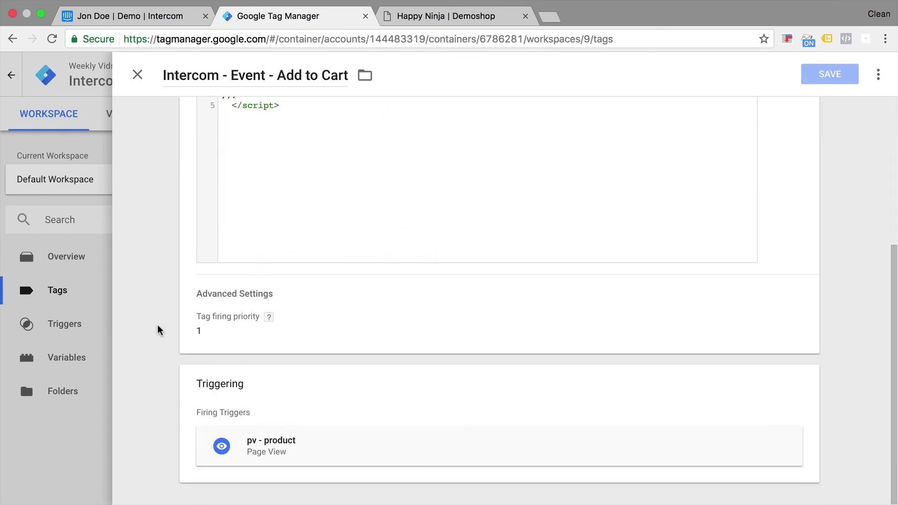
{"action": "left_click", "coordinate": [440, 396]}
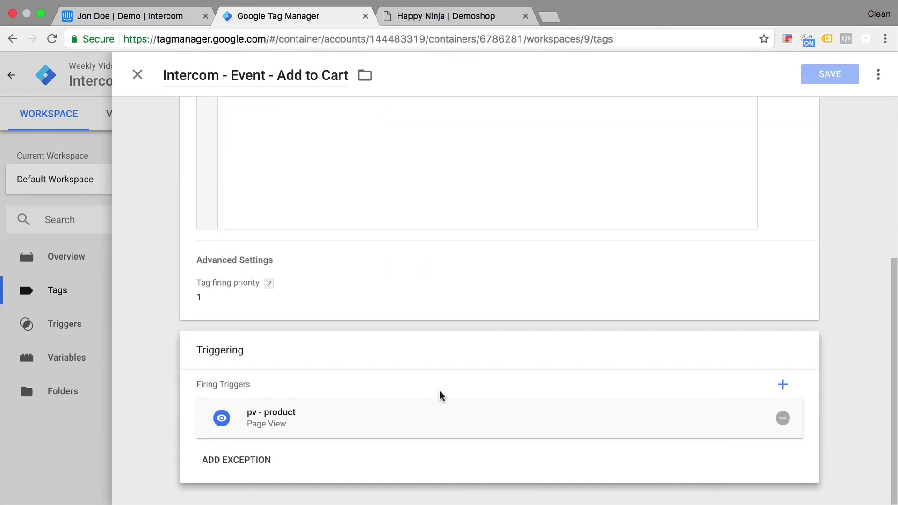
{"action": "left_click", "coordinate": [783, 418]}
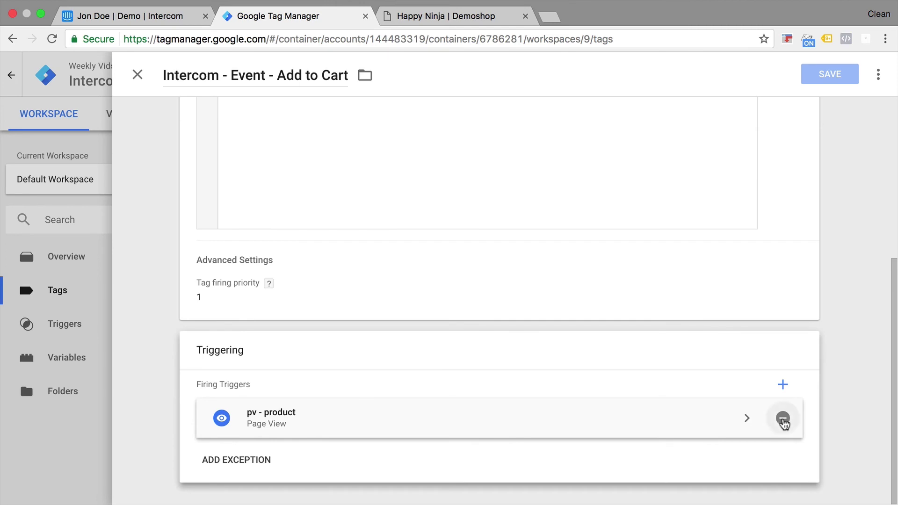
{"action": "left_click", "coordinate": [526, 433]}
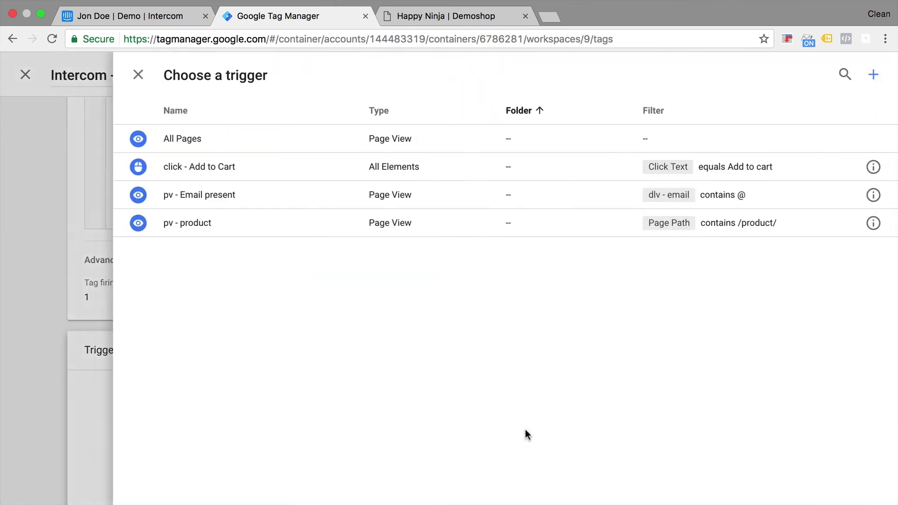
{"action": "left_click", "coordinate": [196, 168]}
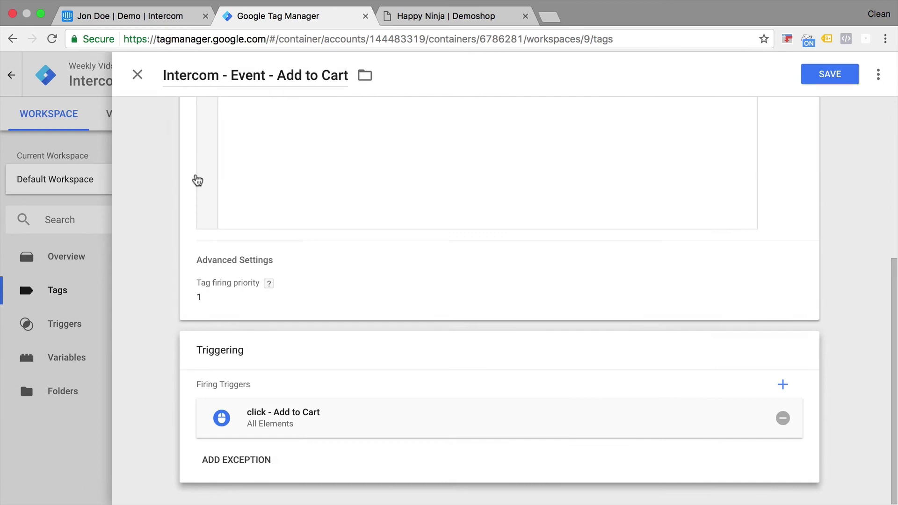
{"action": "left_click", "coordinate": [836, 82]}
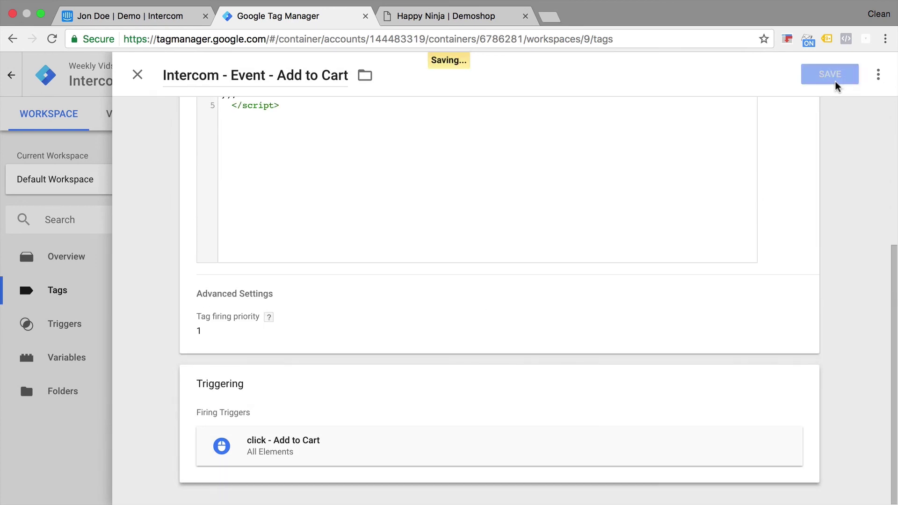
Step: Refresh the GTM preview and reload the Happy Ninja product page with the latest changes
{"action": "left_click", "coordinate": [201, 223]}
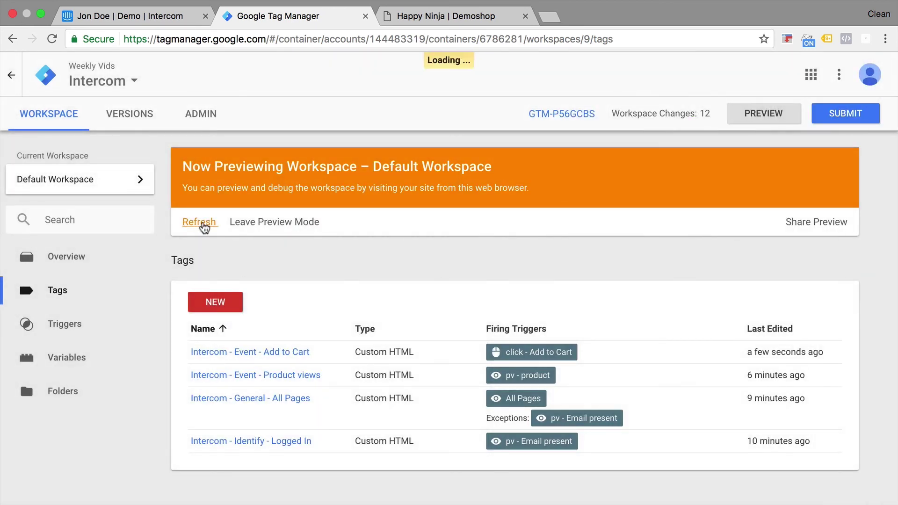
{"action": "left_click", "coordinate": [453, 17]}
{"action": "key", "text": "super+r"}
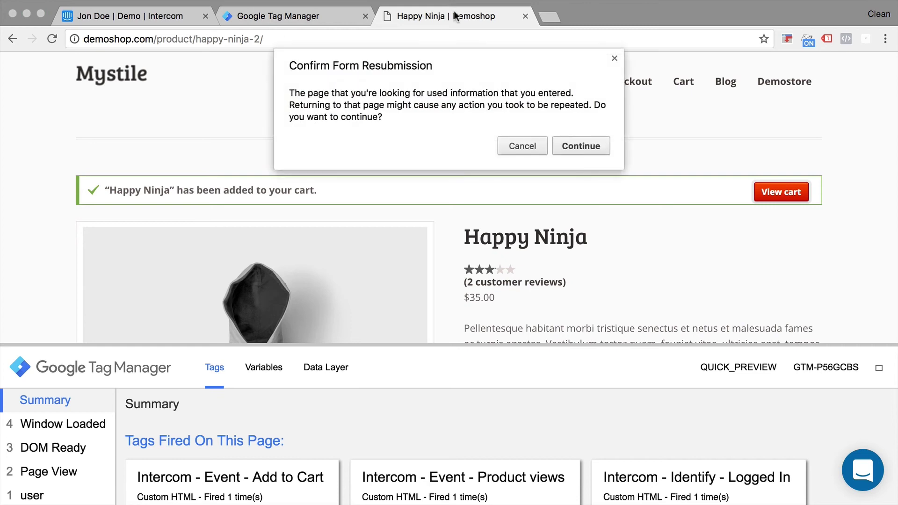
{"action": "left_click", "coordinate": [582, 146]}
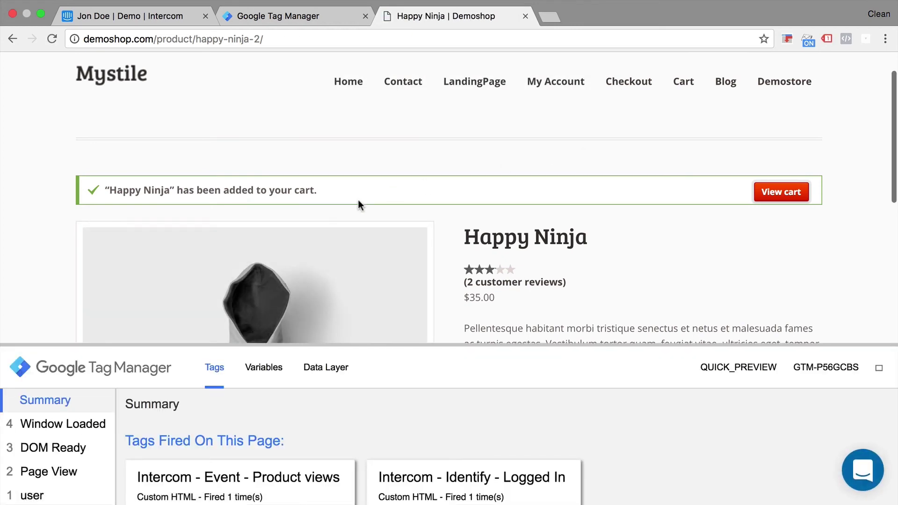
Step: Add the hoodie to the cart so the preview shows Intercom - Event - Add to Cart fired
{"action": "scroll", "coordinate": [358, 200], "scroll_direction": "down", "scroll_amount": 3}
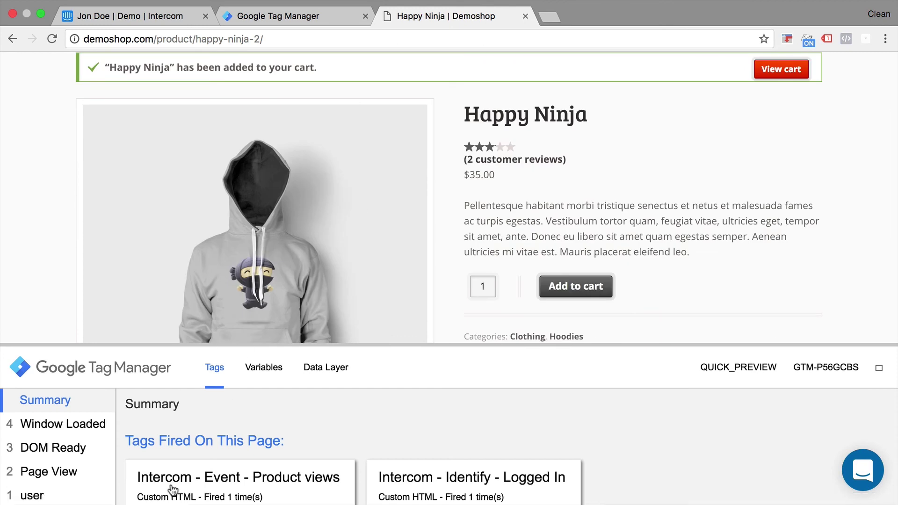
{"action": "scroll", "coordinate": [458, 247], "scroll_direction": "down", "scroll_amount": 2}
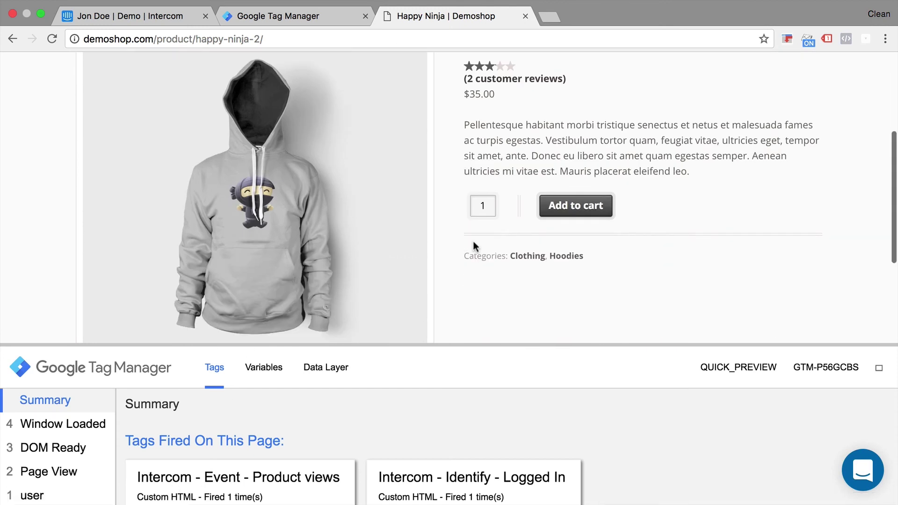
{"action": "left_click", "coordinate": [605, 212], "text": "super"}
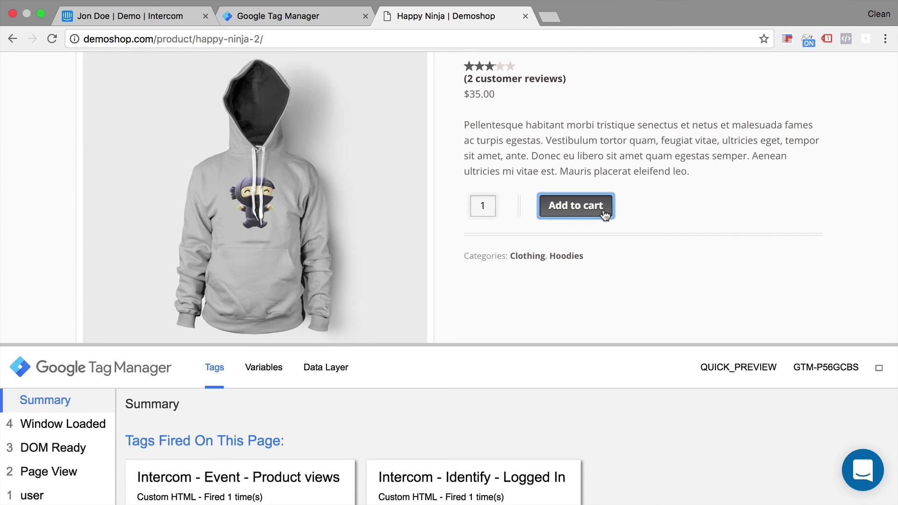
{"action": "left_click", "coordinate": [470, 23]}
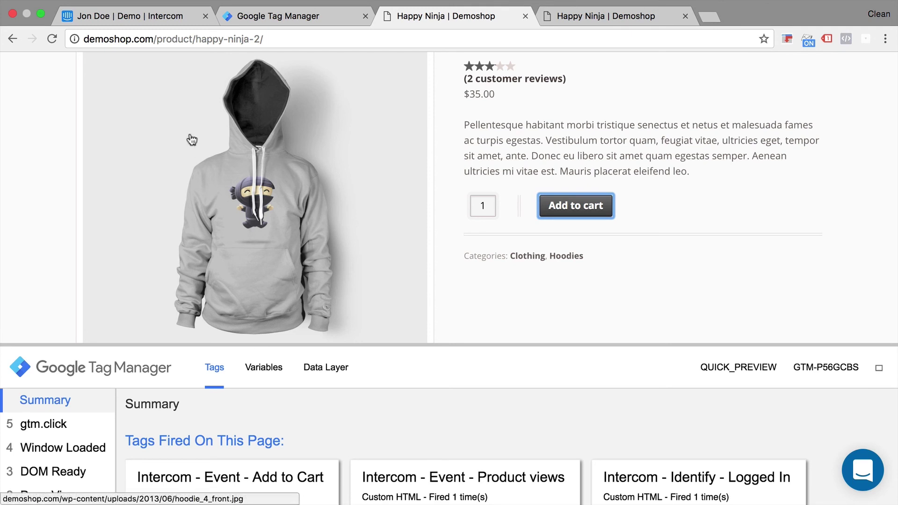
{"action": "left_click", "coordinate": [135, 16]}
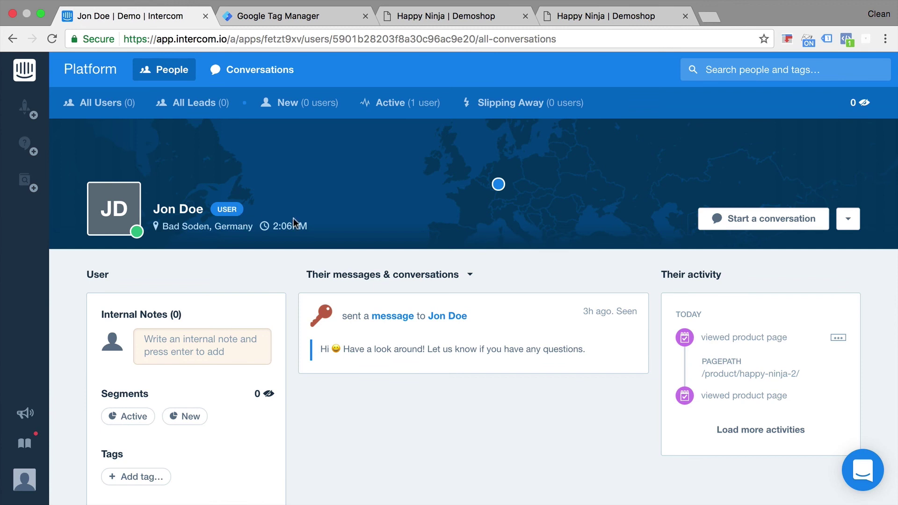
Step: Reload the Intercom profile and check an add to cart event's page path /product/happy-ninja-2/
{"action": "key", "text": "super+r"}
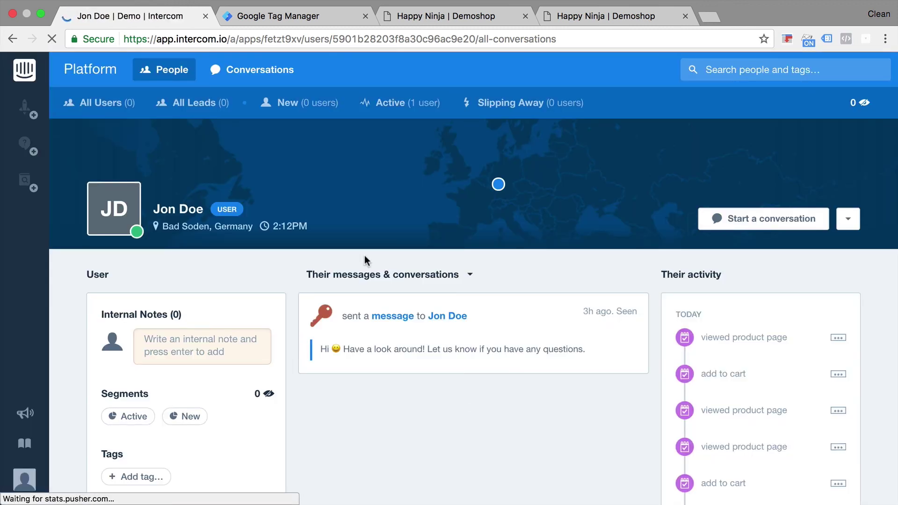
{"action": "scroll", "coordinate": [364, 259], "scroll_direction": "down", "scroll_amount": 3}
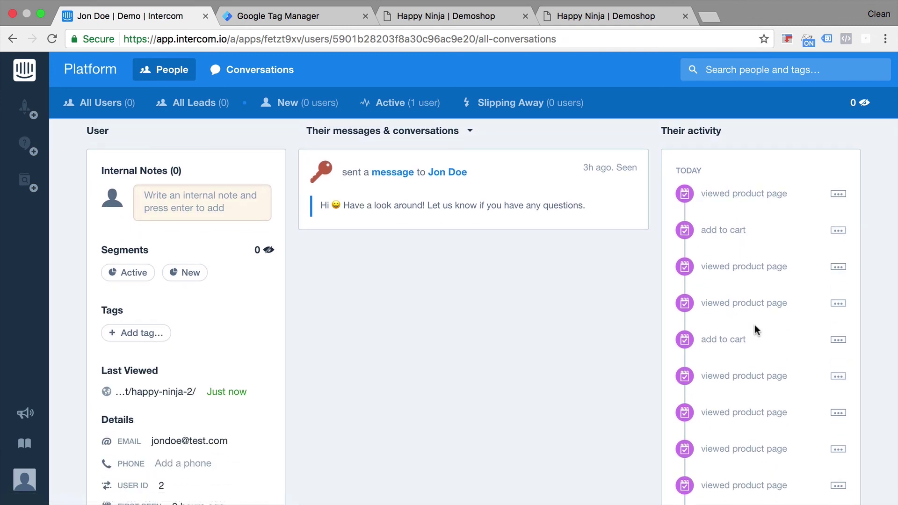
{"action": "left_click", "coordinate": [840, 234]}
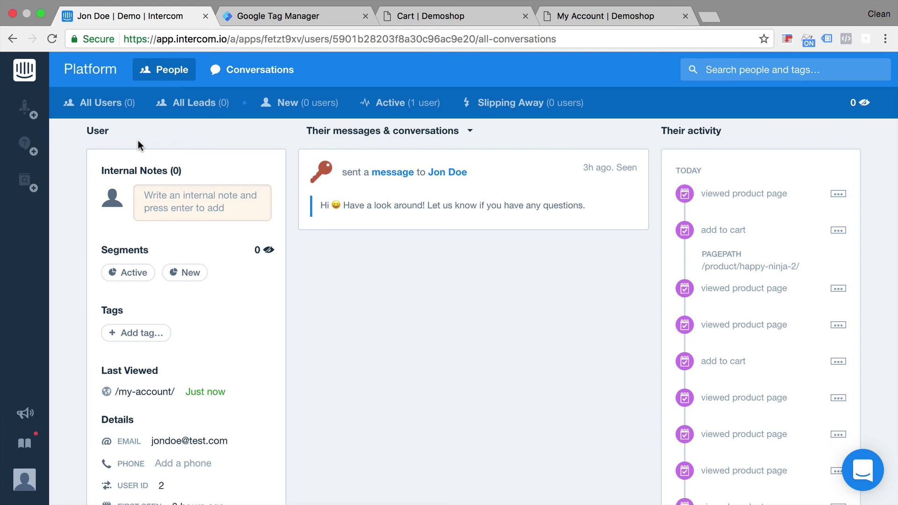
{"action": "left_click", "coordinate": [286, 20]}
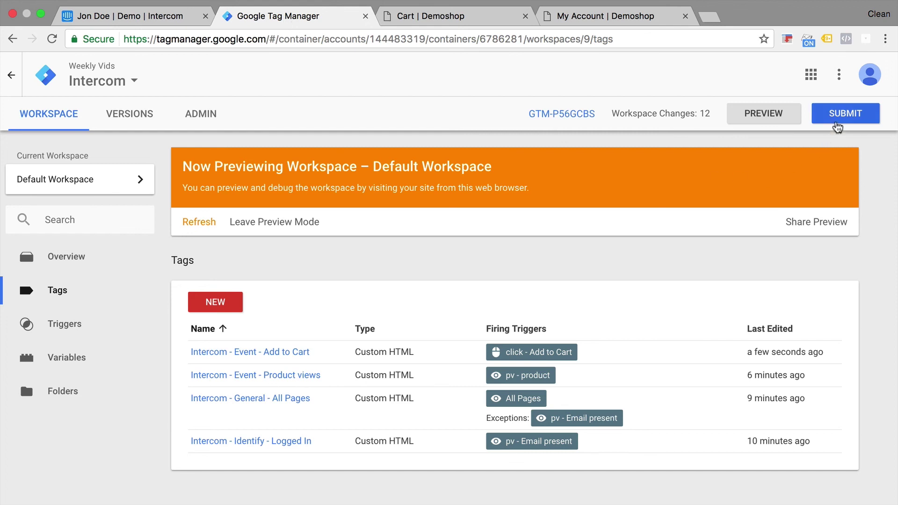
Step: Submit and publish the workspace as version 'added Intercom Event tracking'
{"action": "left_click", "coordinate": [837, 123]}
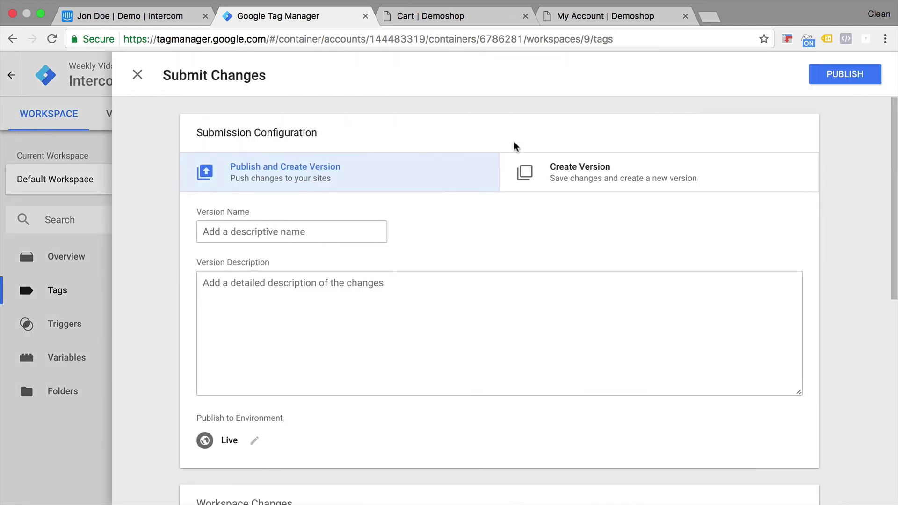
{"action": "left_click", "coordinate": [274, 232]}
{"action": "type", "text": "add"}
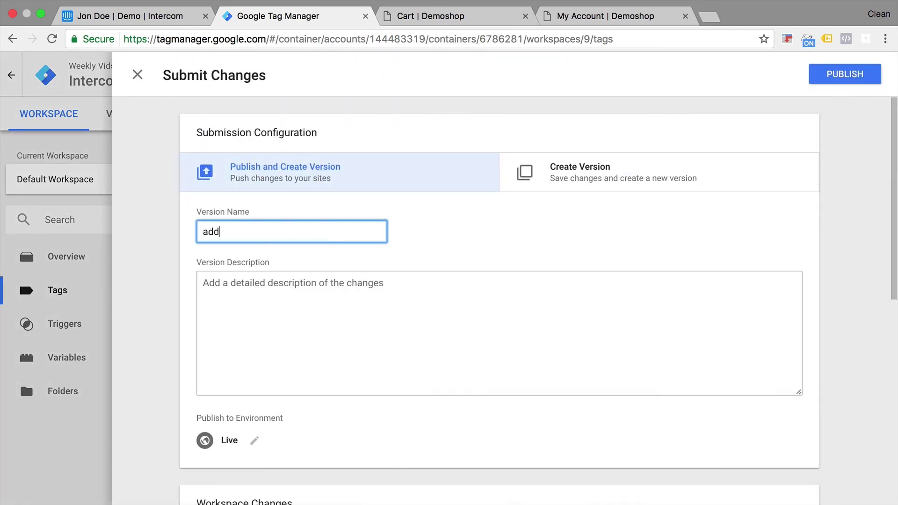
{"action": "type", "text": "ed Intercom Event track"}
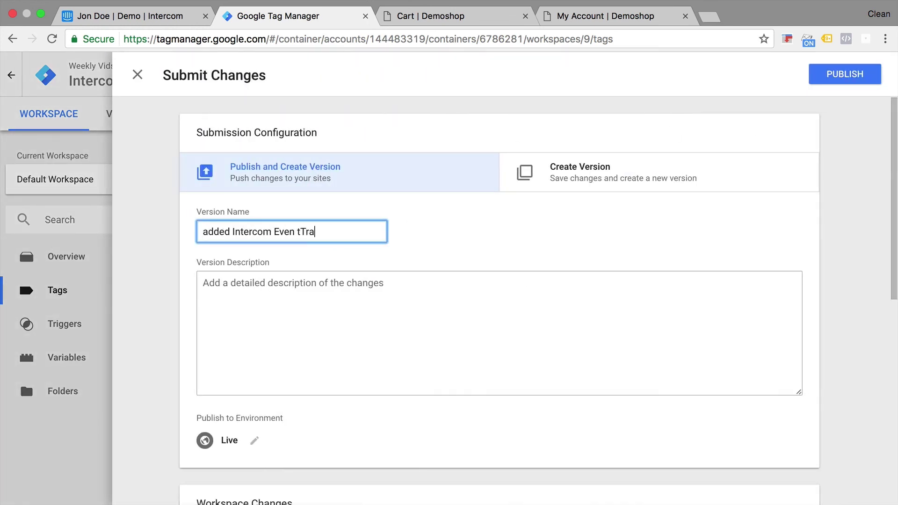
{"action": "type", "text": "ing"}
{"action": "left_click", "coordinate": [839, 84]}
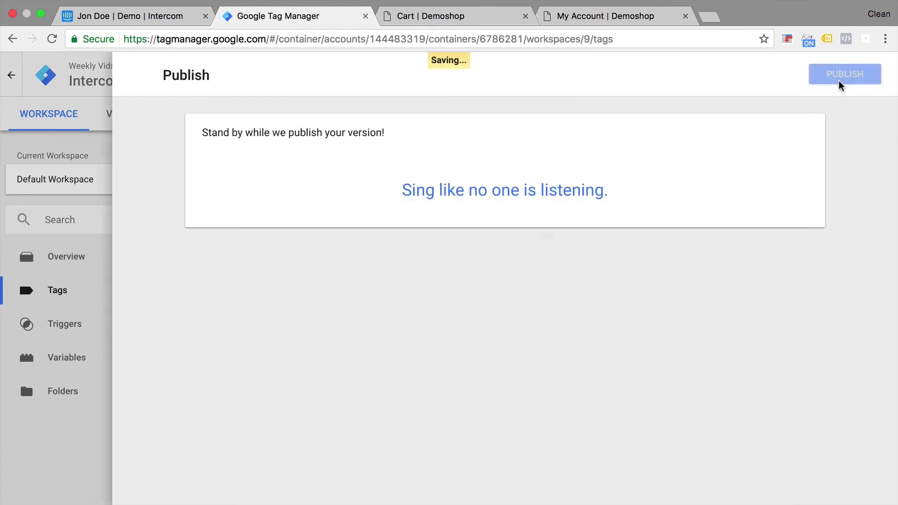